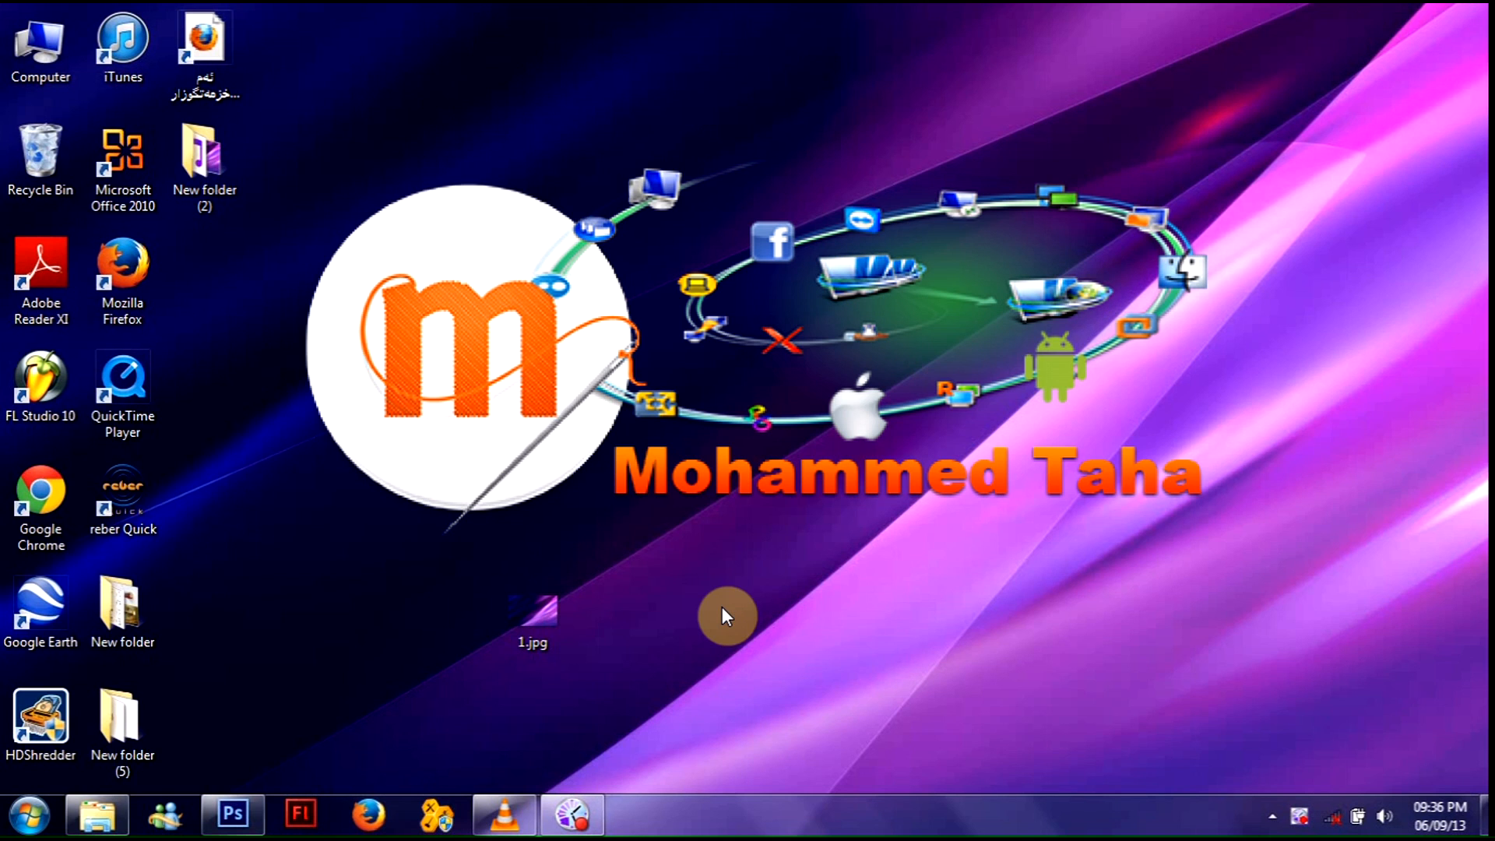
- Preview the desktop image 1.jpg, close the preview and open the image in Photoshop
double_click(525, 619)
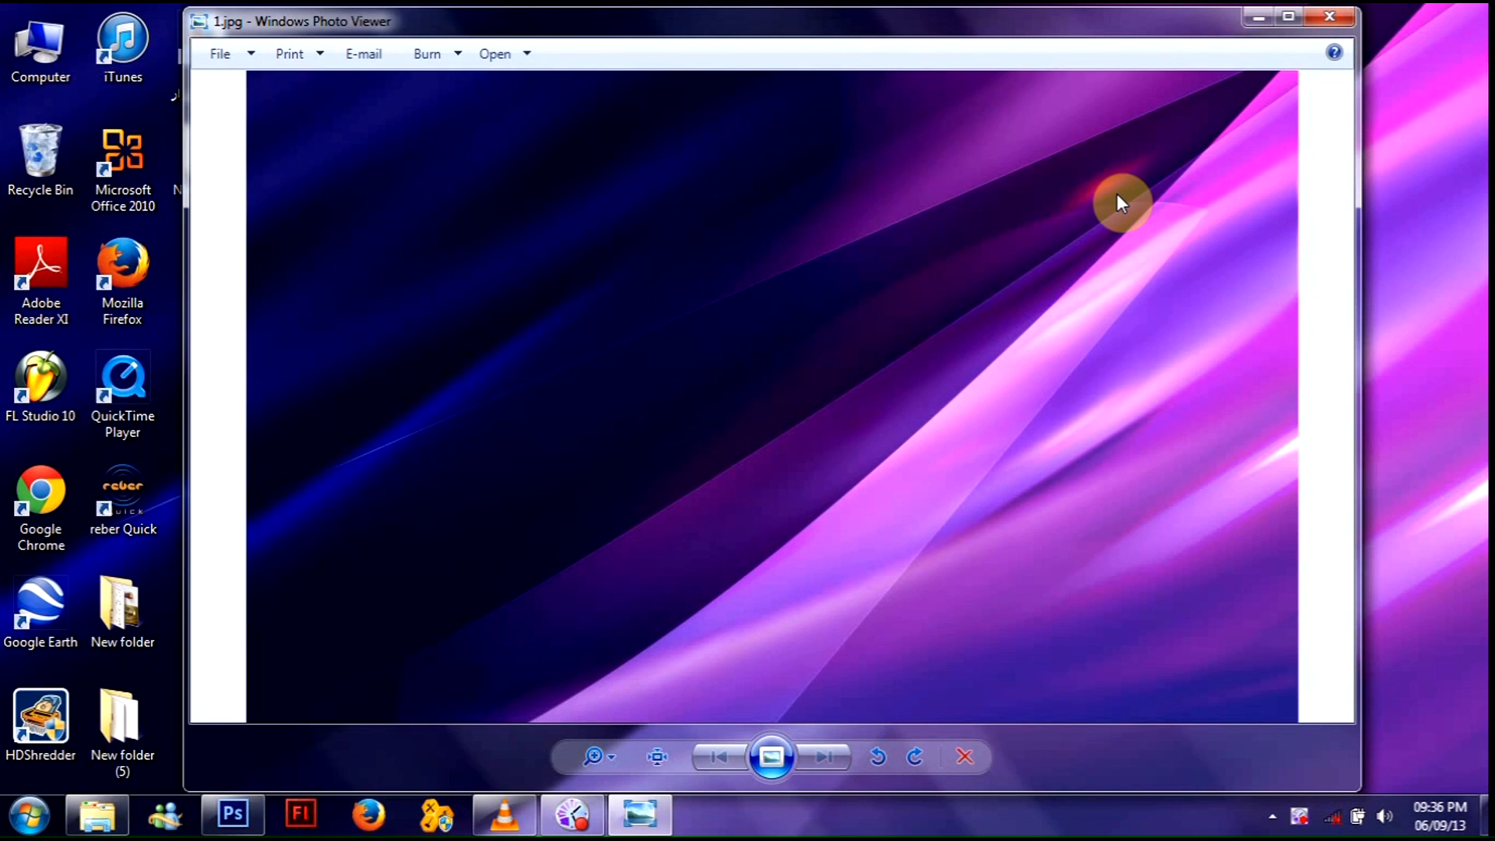
click(1329, 17)
click(544, 616)
drag(426, 696, 512, 469)
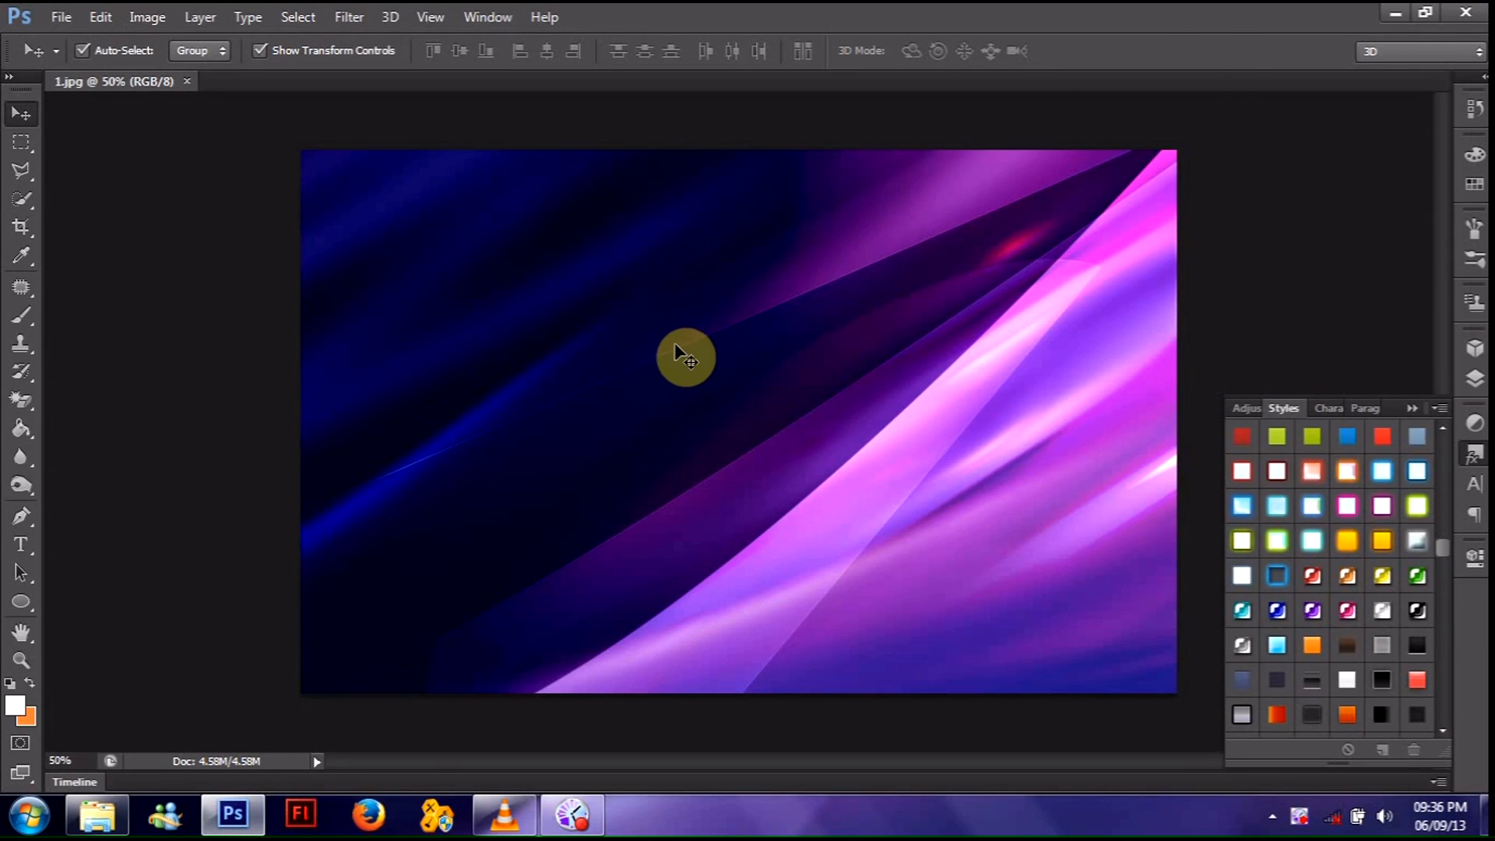
- Add a line of Tahoma Bold 62 pt text with the author's full name over the image
click(21, 546)
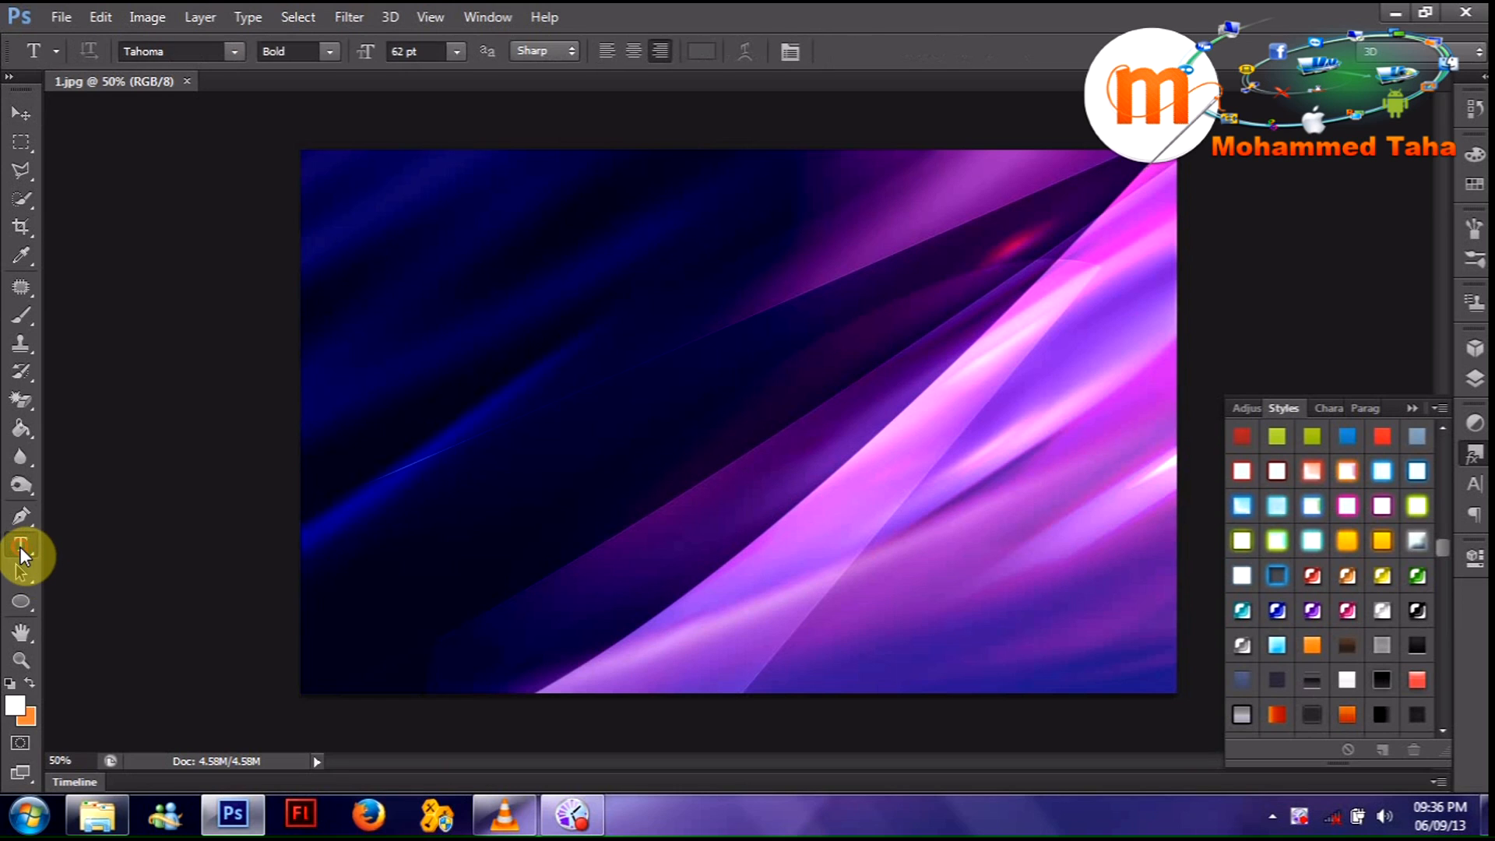
click(680, 452)
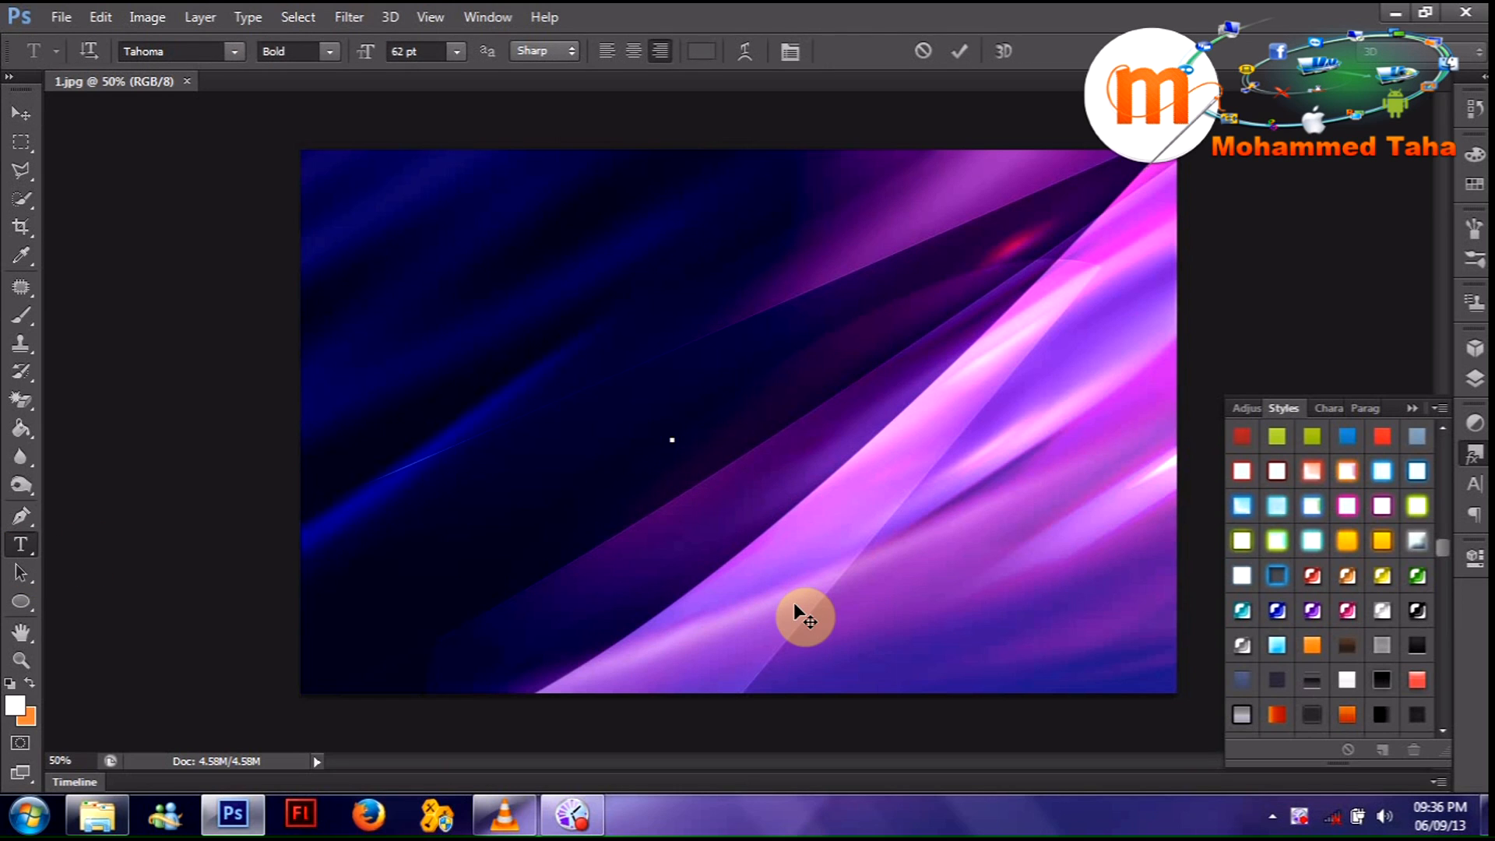
text(Mohammed)
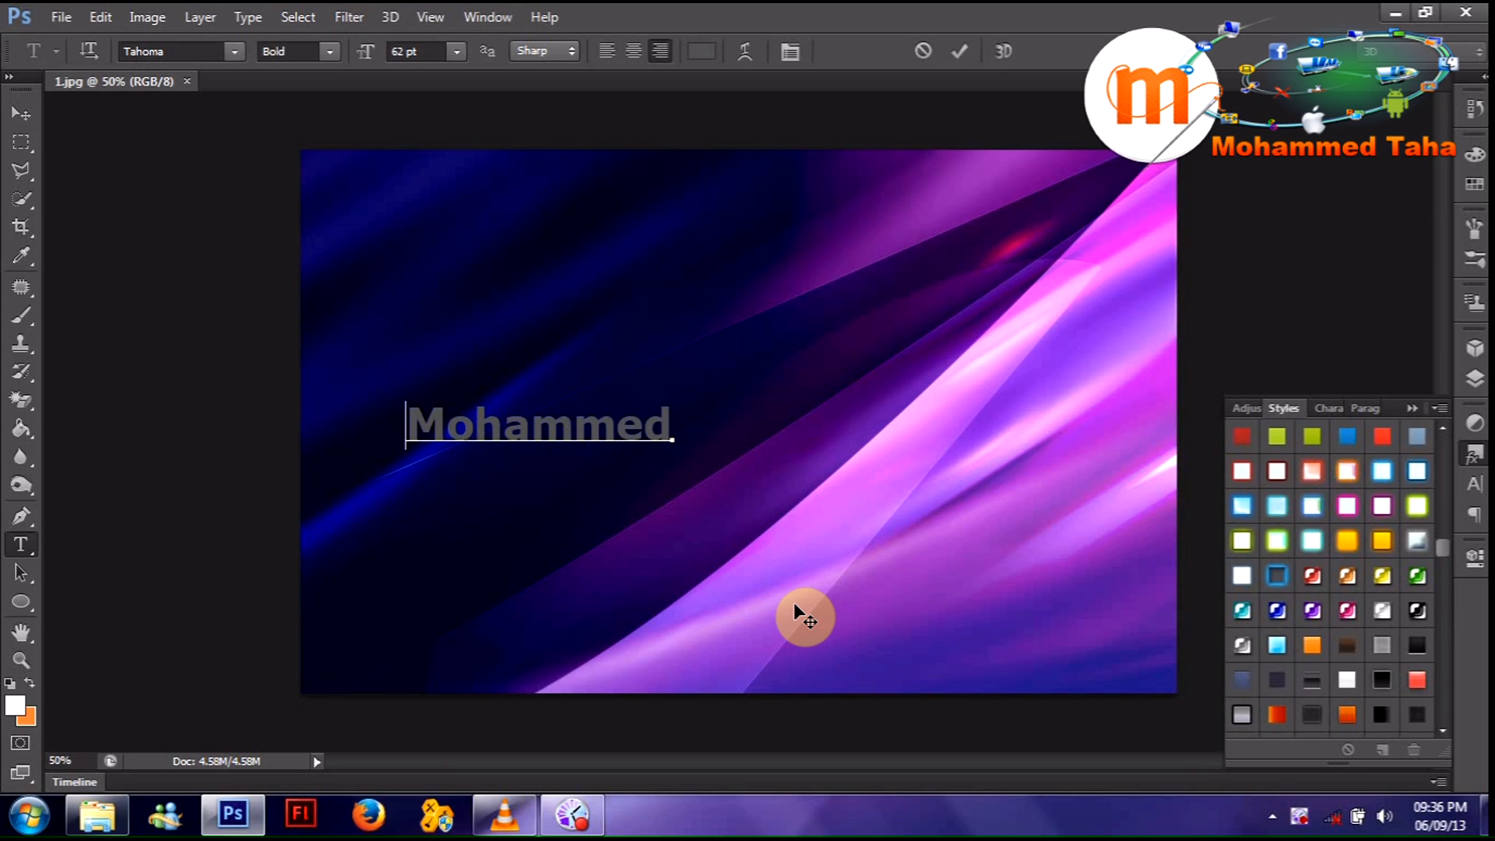
text( R)
key(BackSpace)
key(BackSpace)
text(Taha)
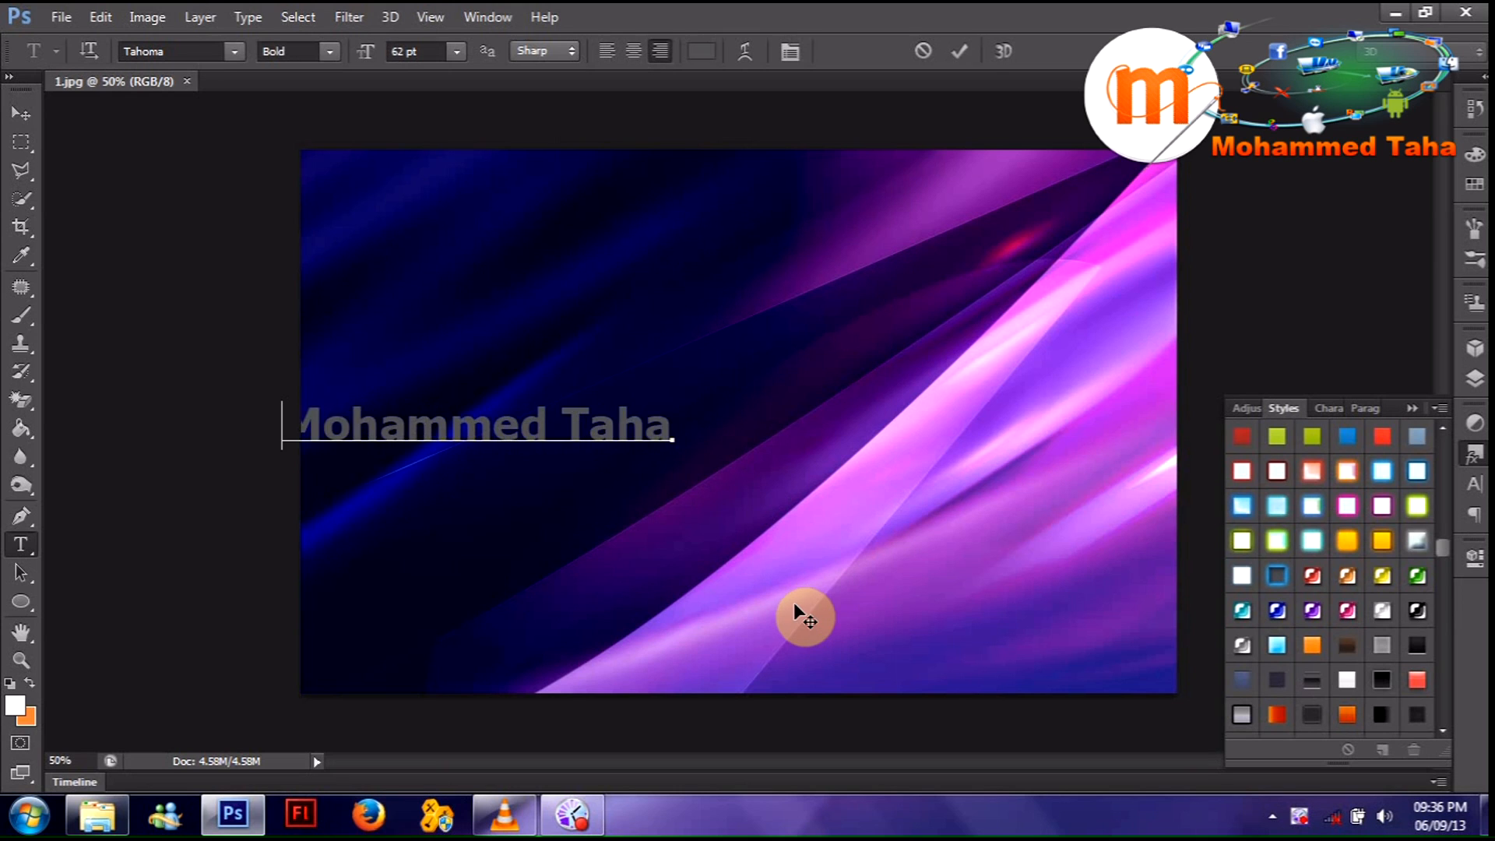
- Scale the name text up proportionally to about 207% and centre it across the image
click(21, 113)
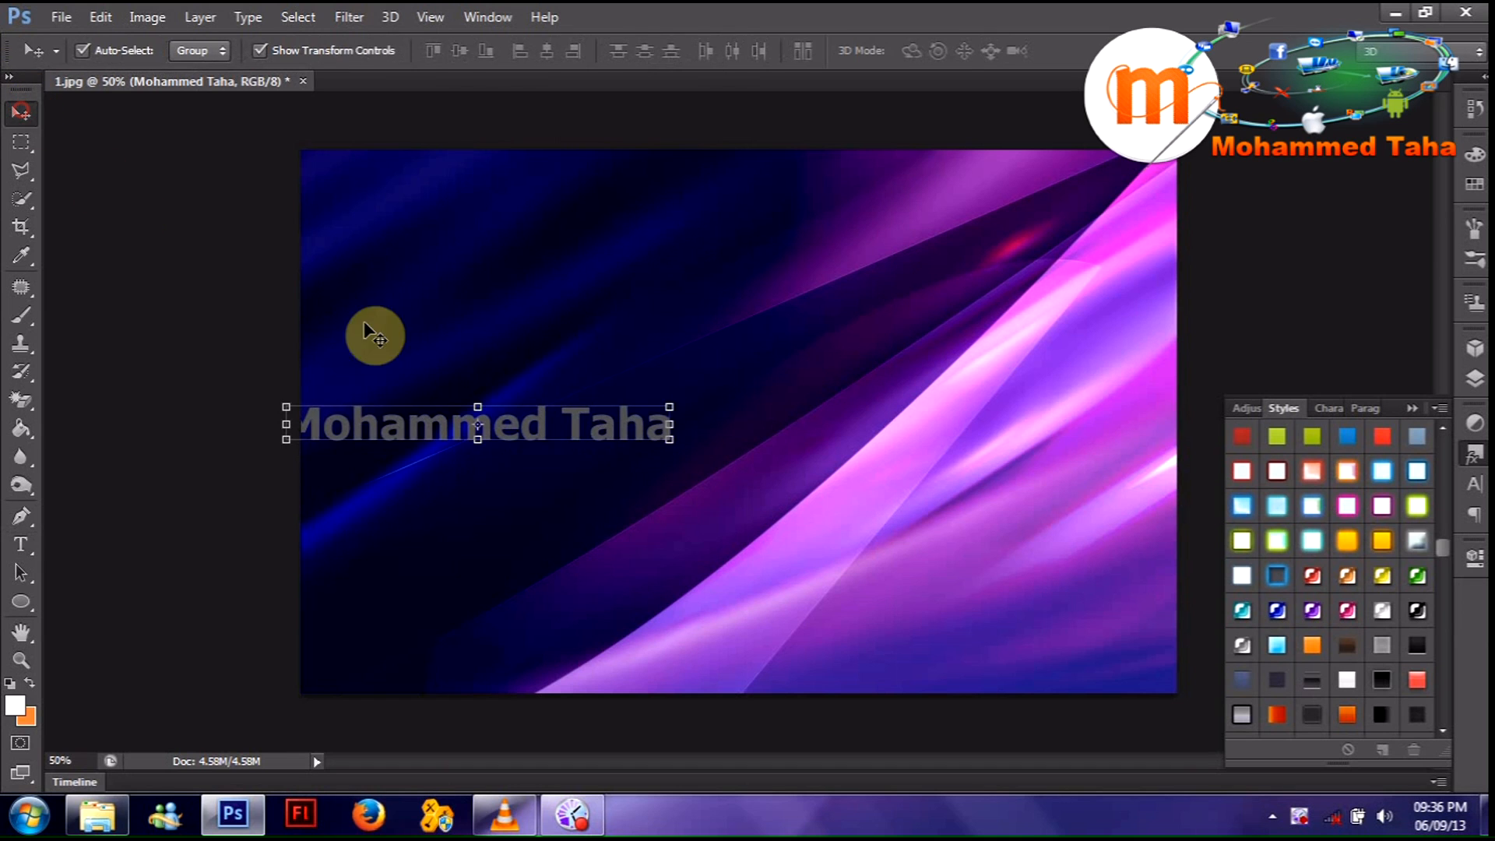
key(ctrl+t)
drag(684, 403, 878, 347)
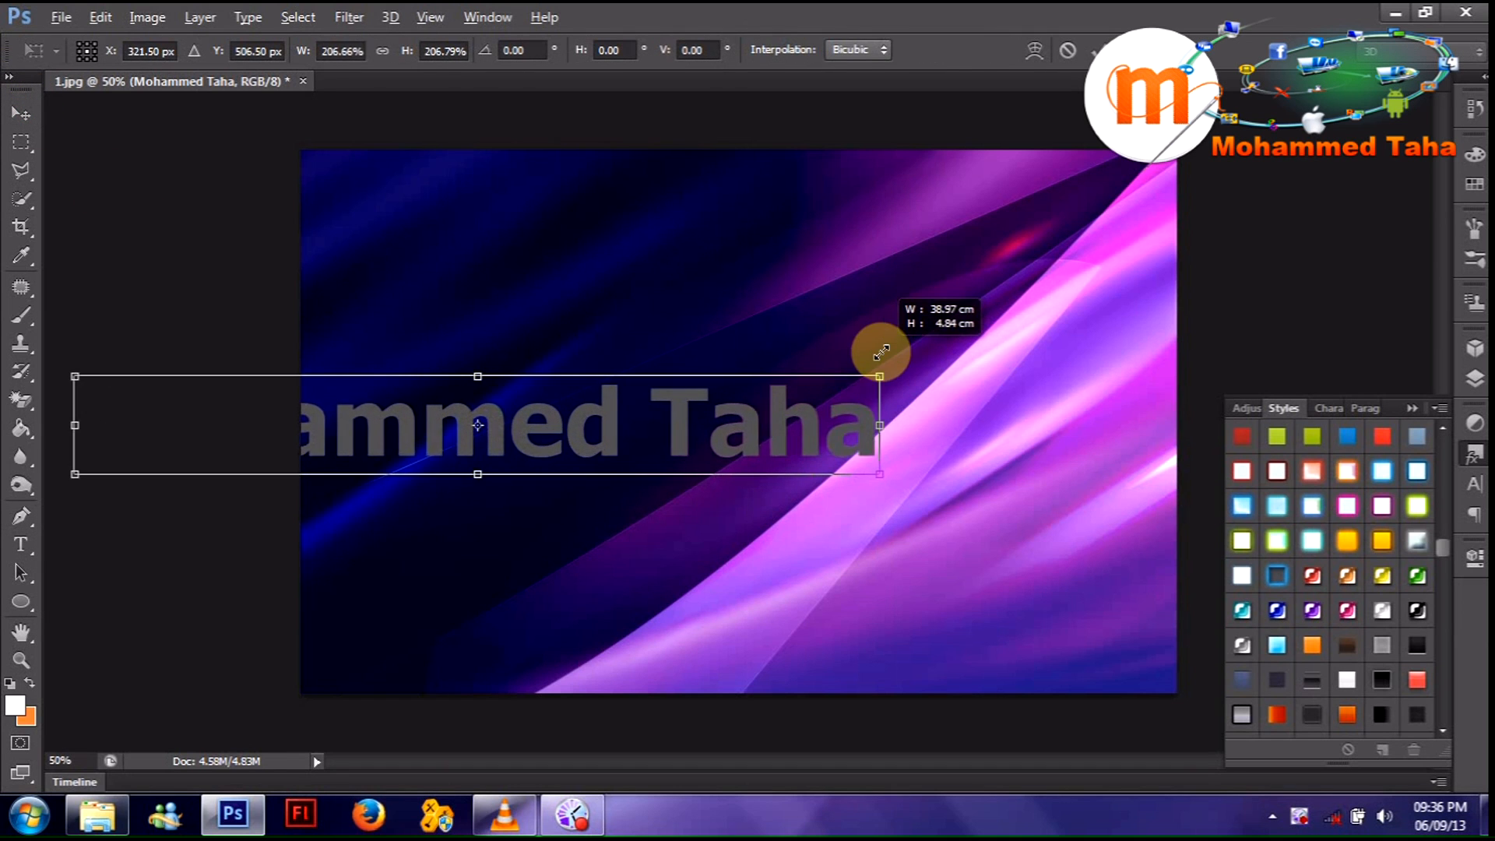
drag(728, 438, 977, 433)
key(Return)
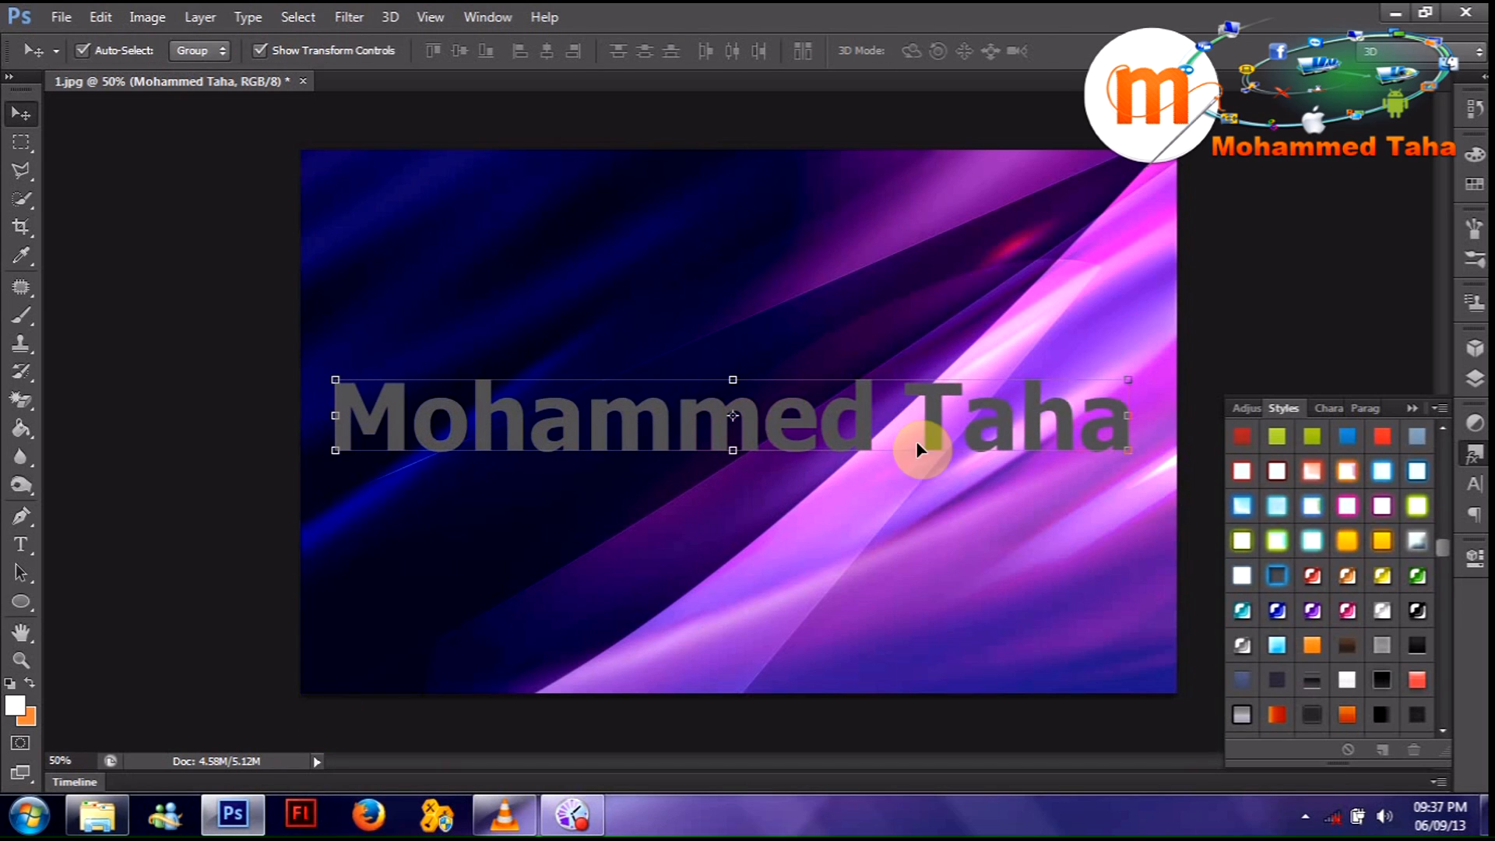
drag(678, 429, 644, 434)
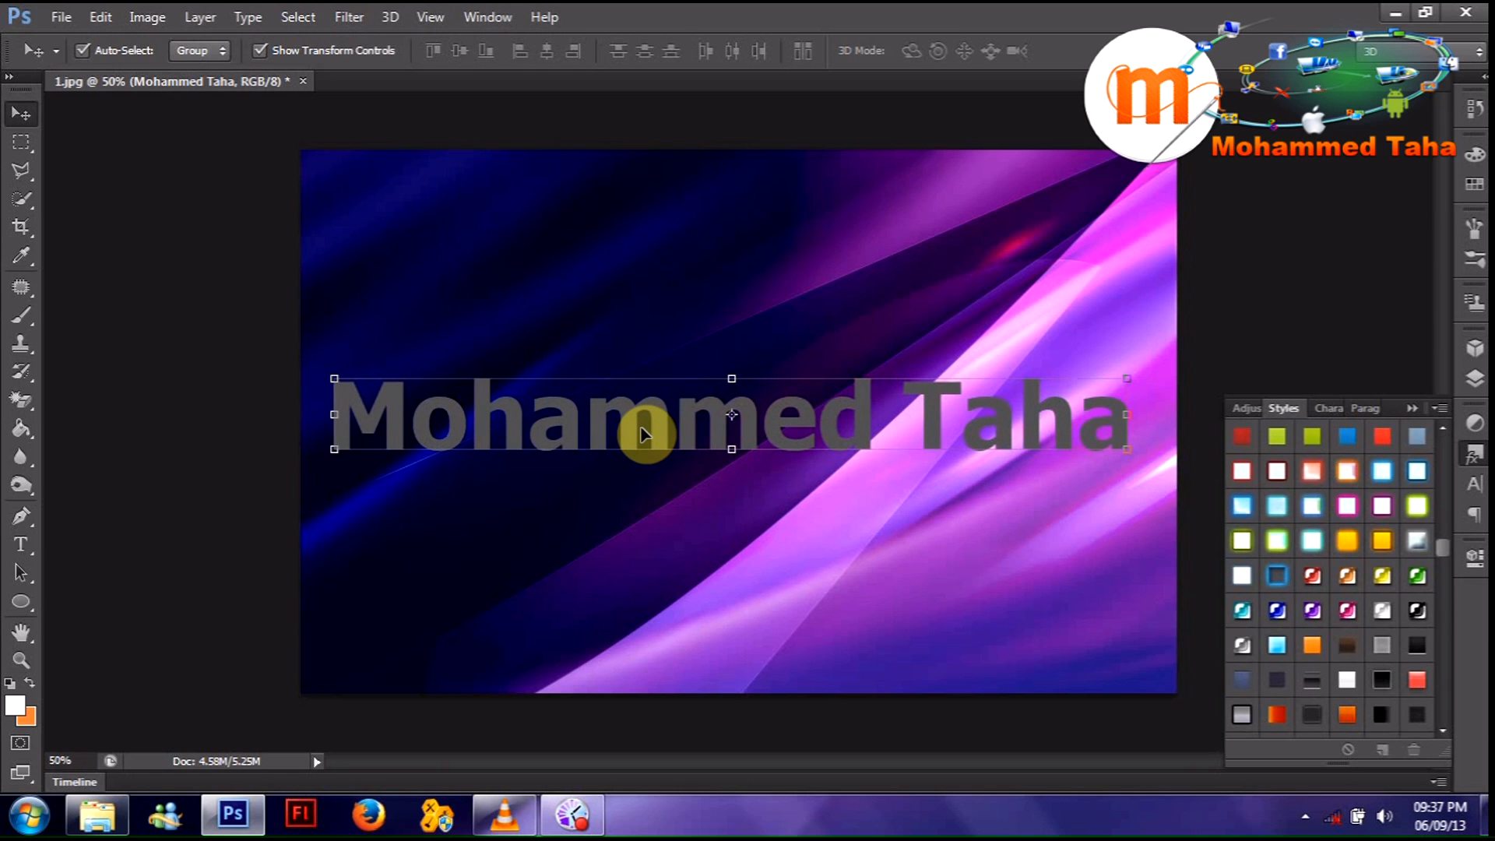
mouse_move(644, 434)
mouse_down()
mouse_move(610, 424)
mouse_move(671, 444)
mouse_move(641, 436)
mouse_up()
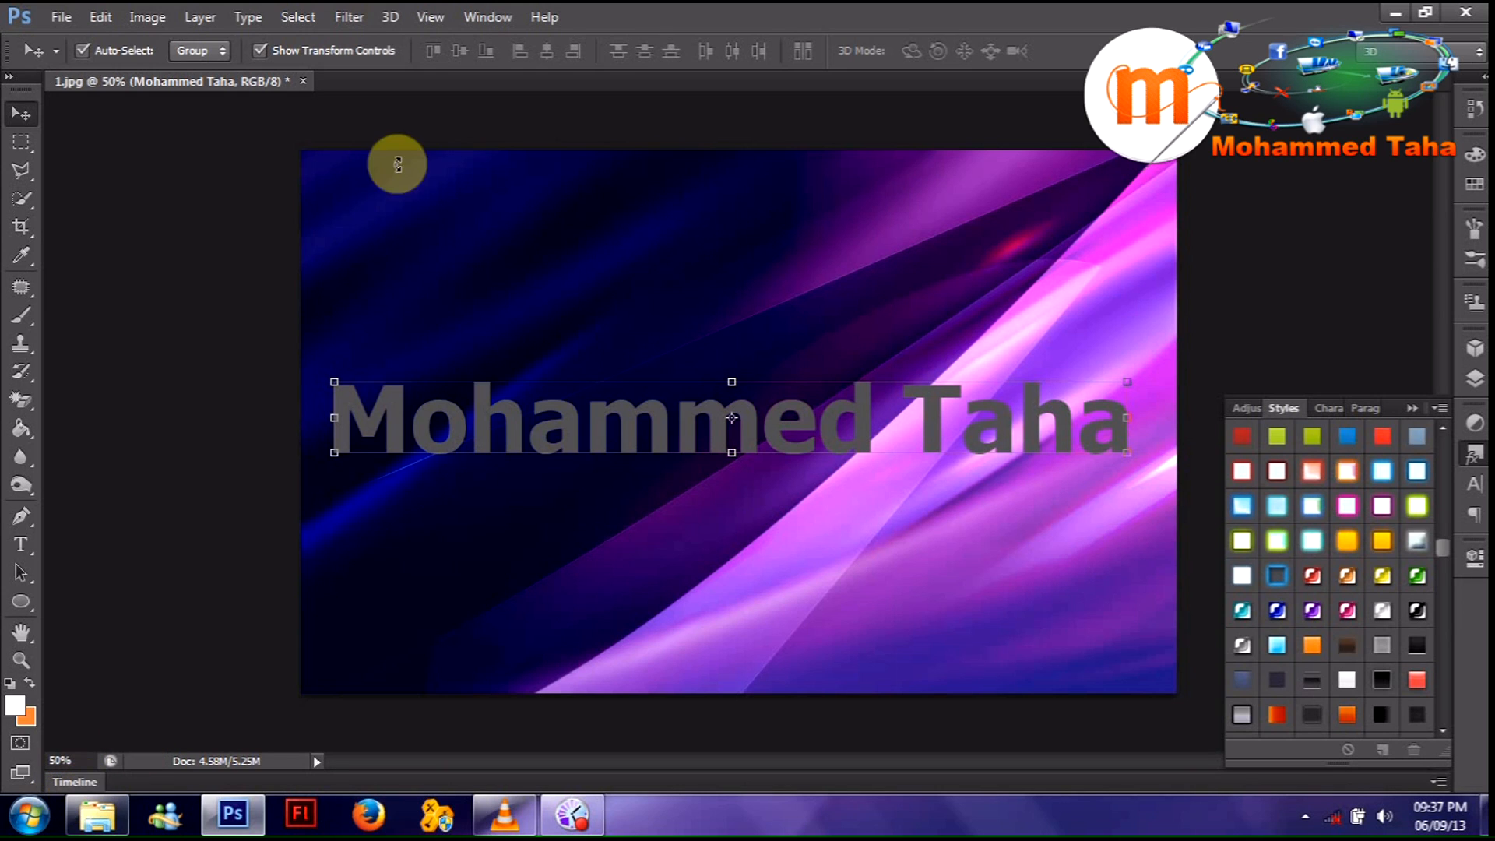
- Show the Timeline and create a video timeline for the document
click(481, 19)
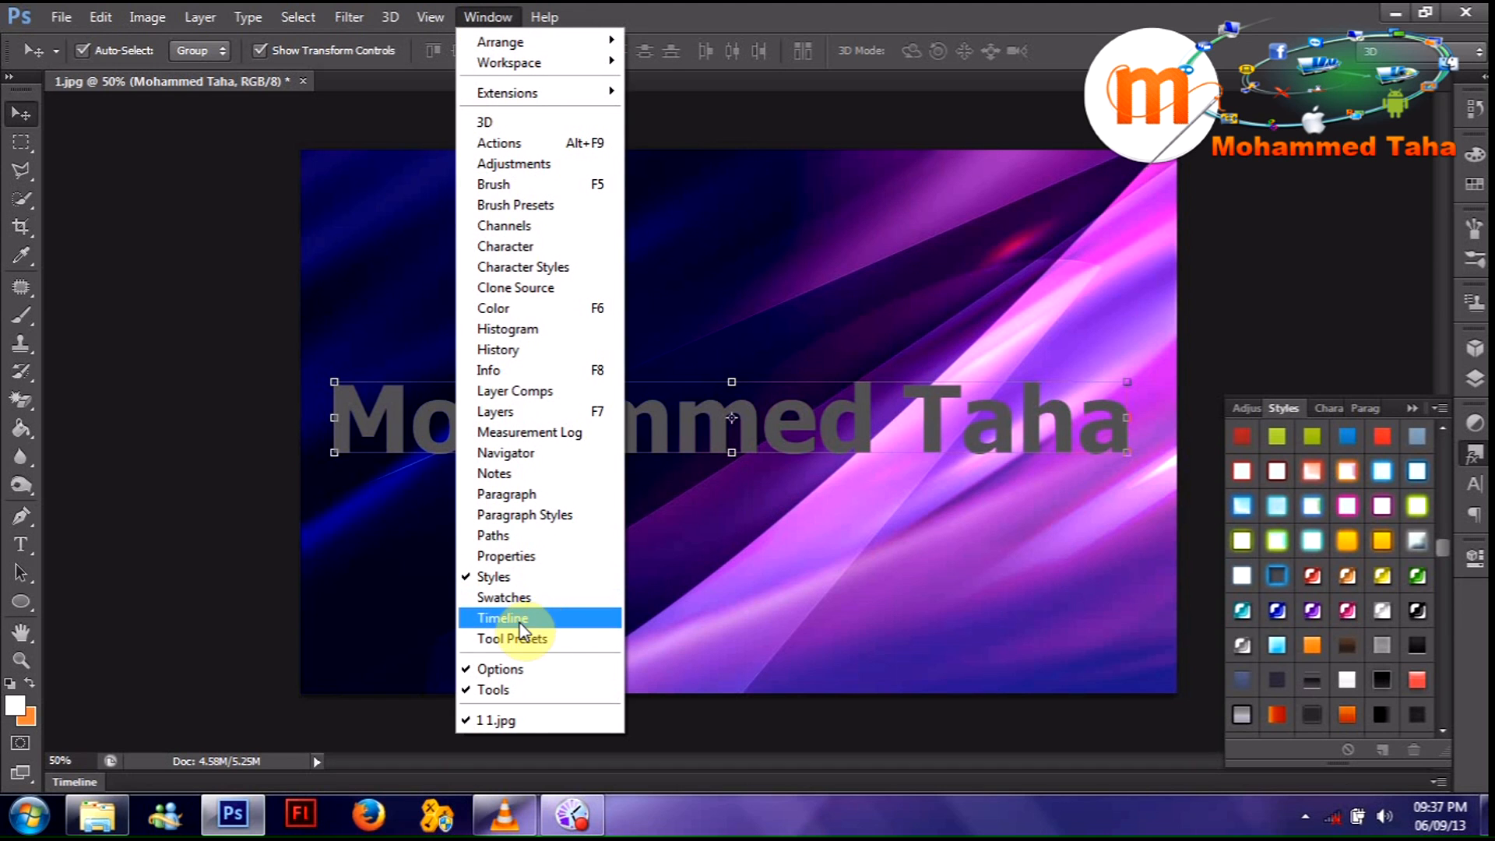
click(520, 619)
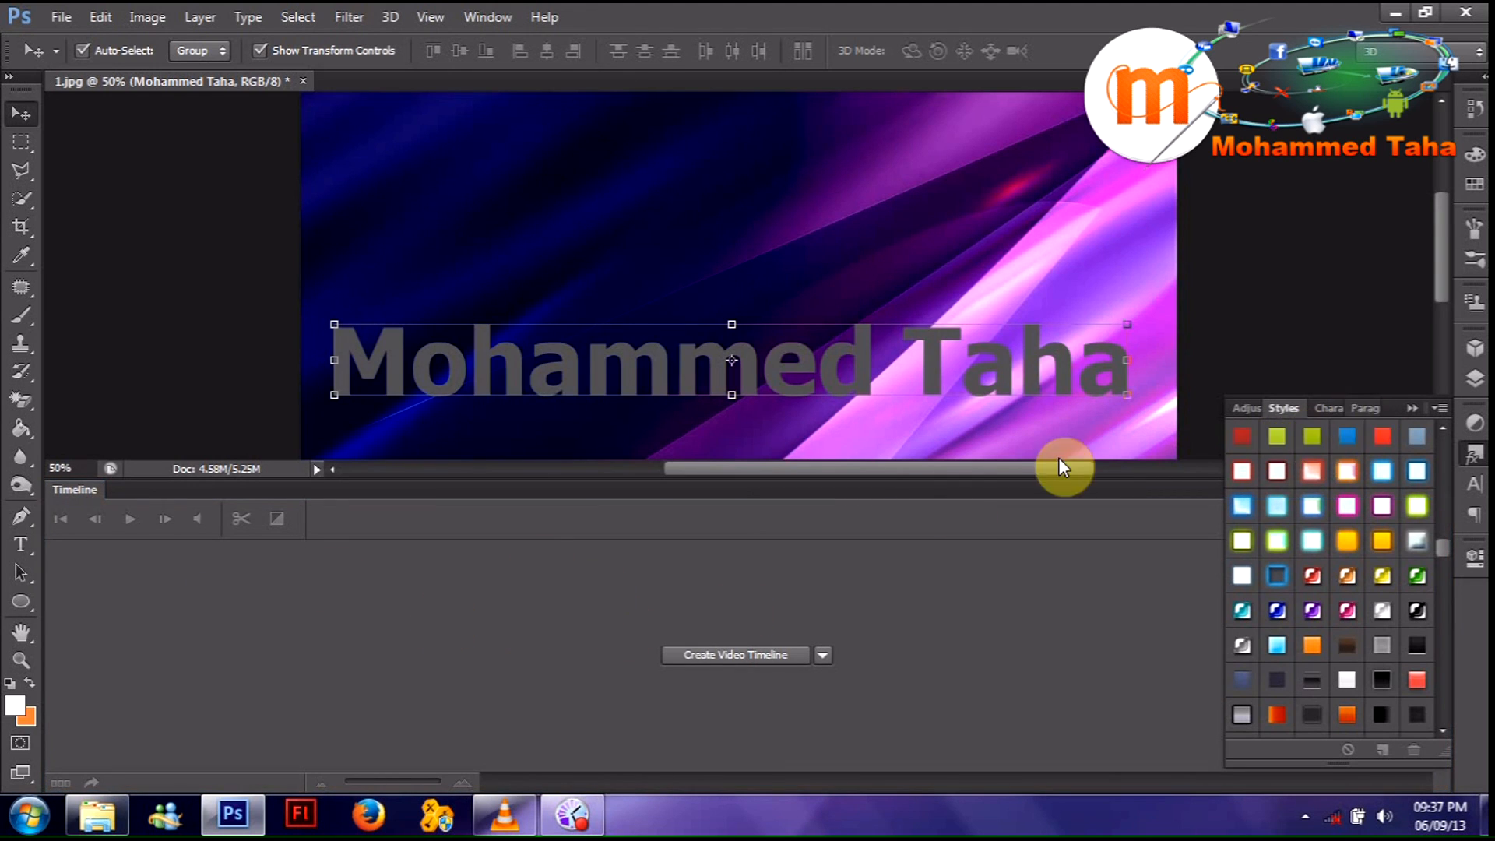
click(753, 656)
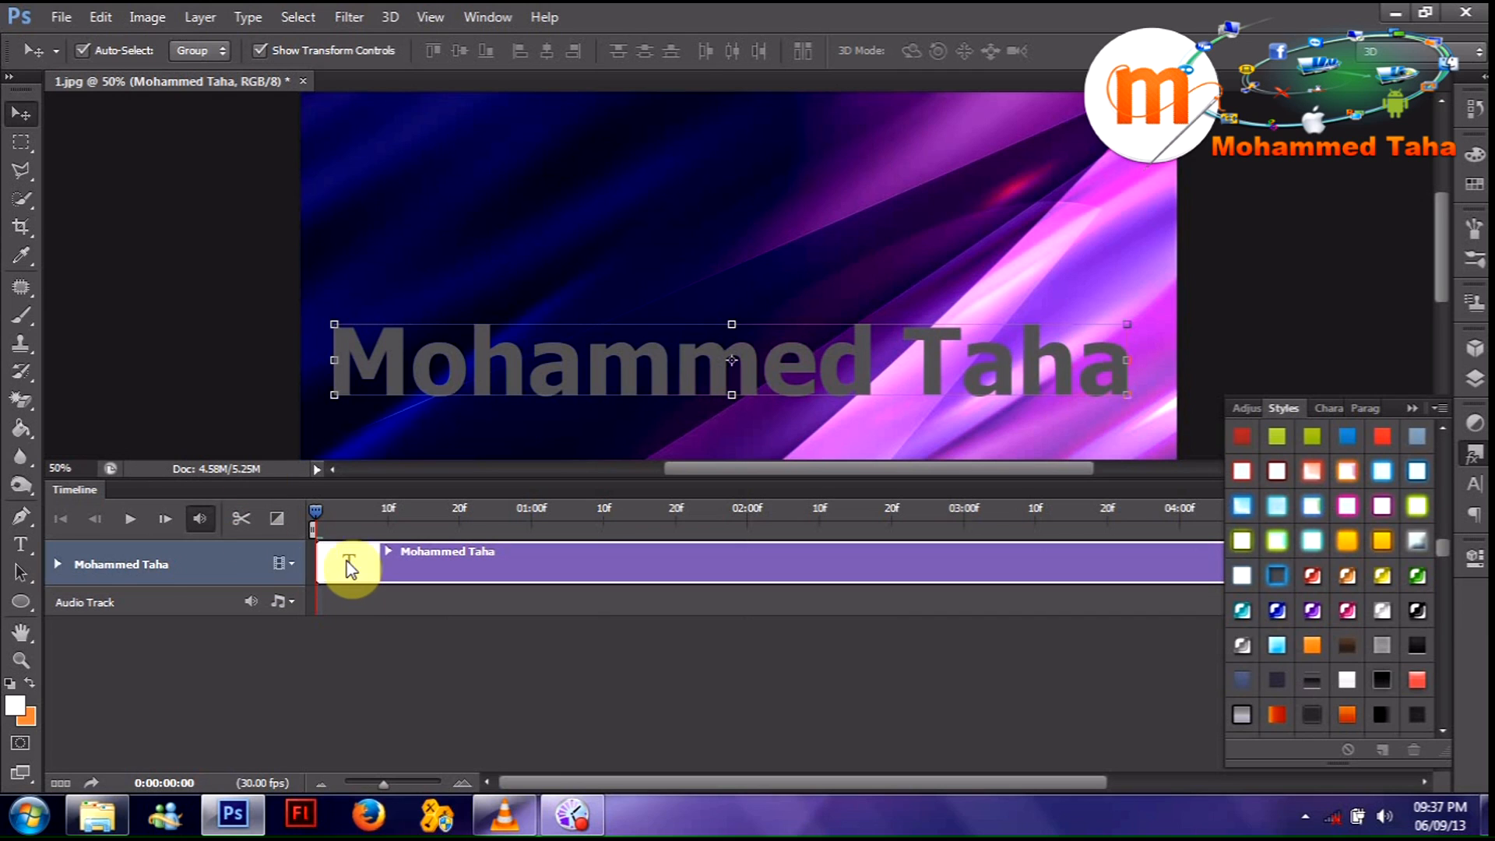
- Expand the name layer's track and enable Style animation with a starting keyframe at 0:00:00:00
click(58, 563)
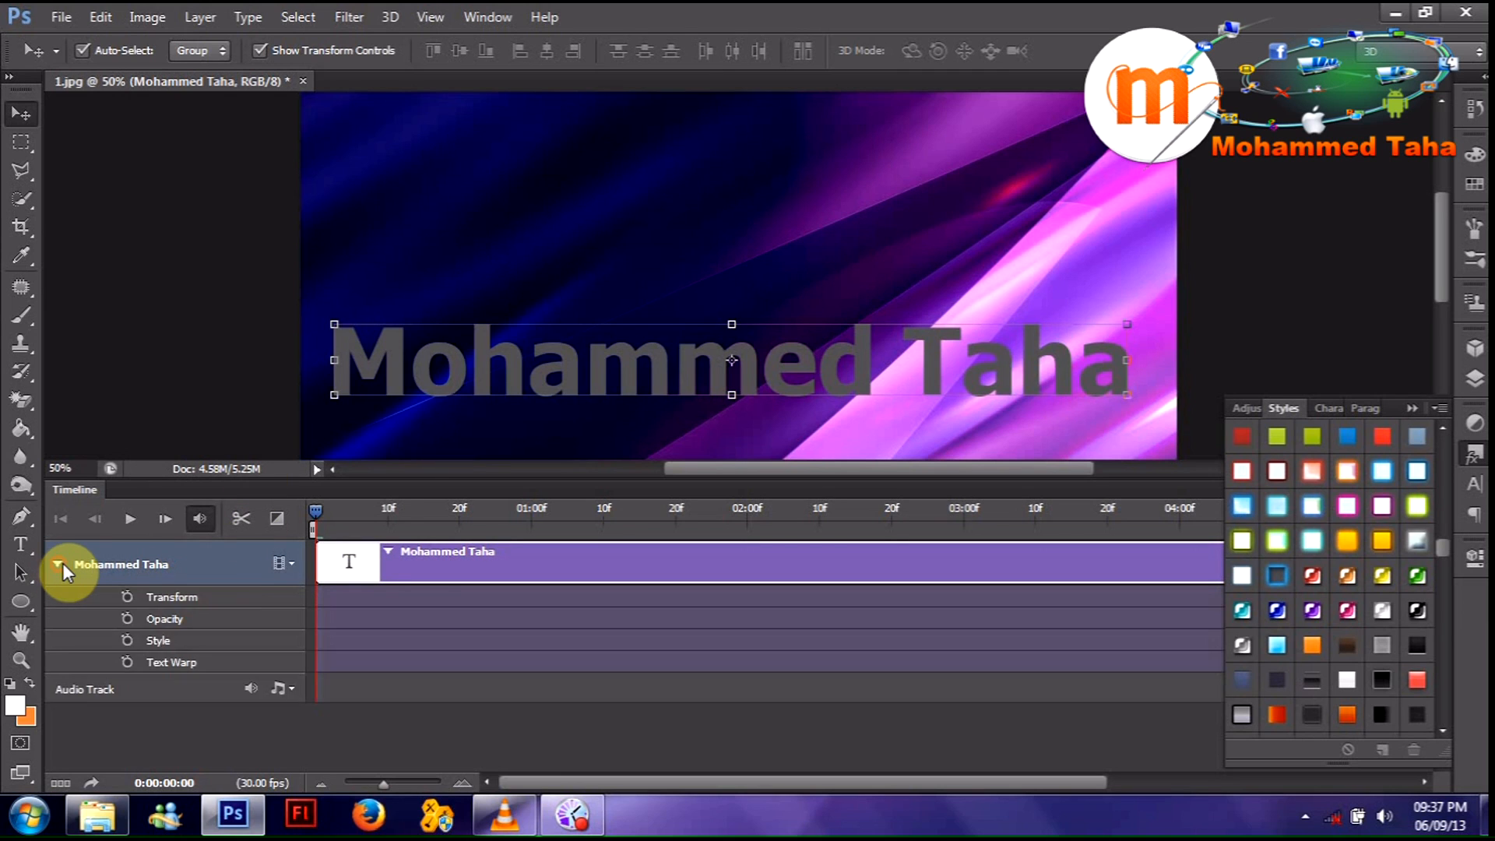
click(127, 640)
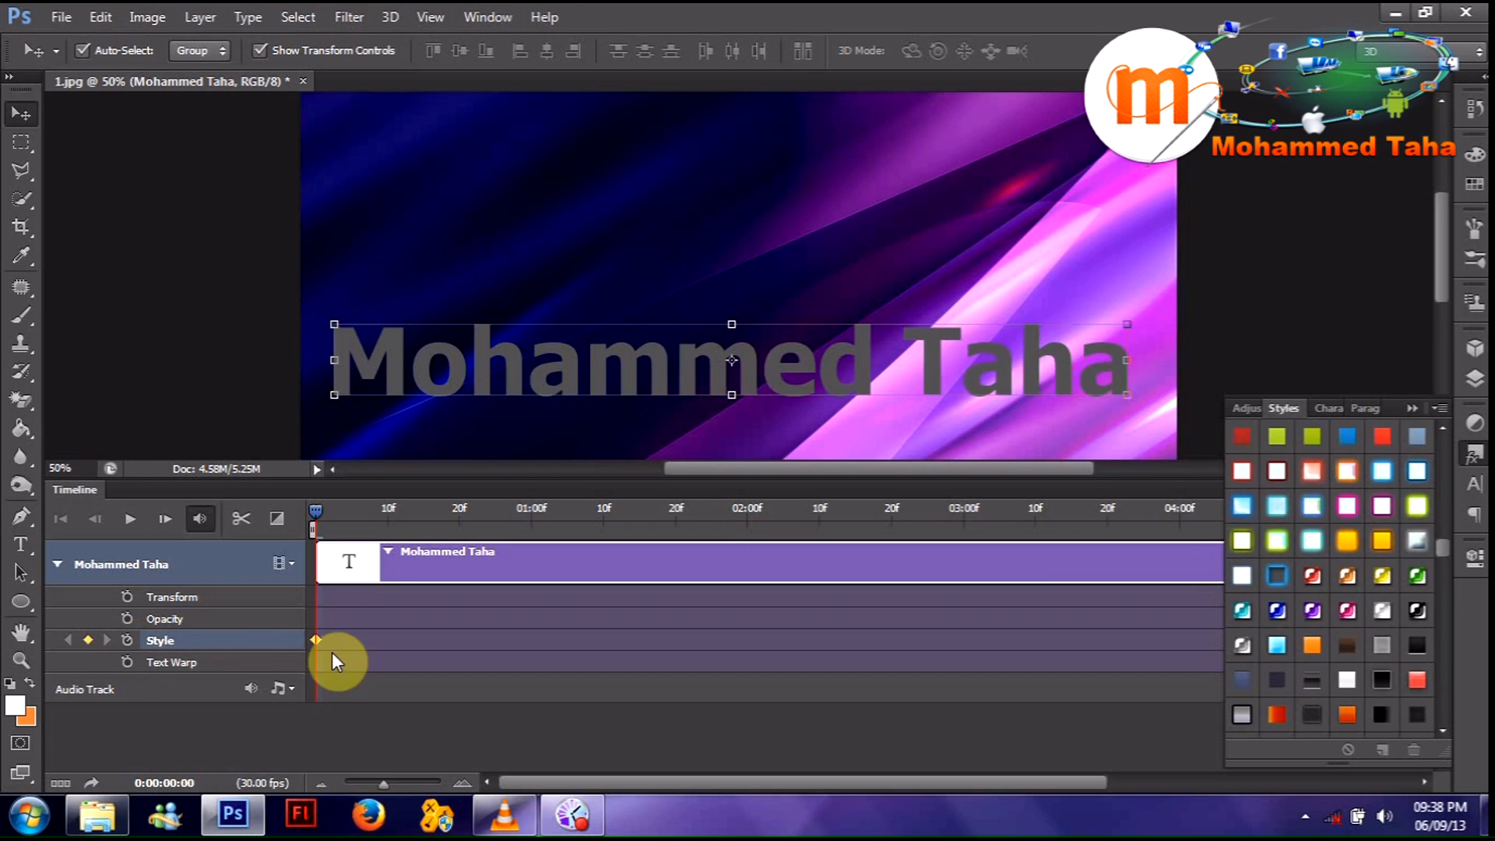
click(127, 640)
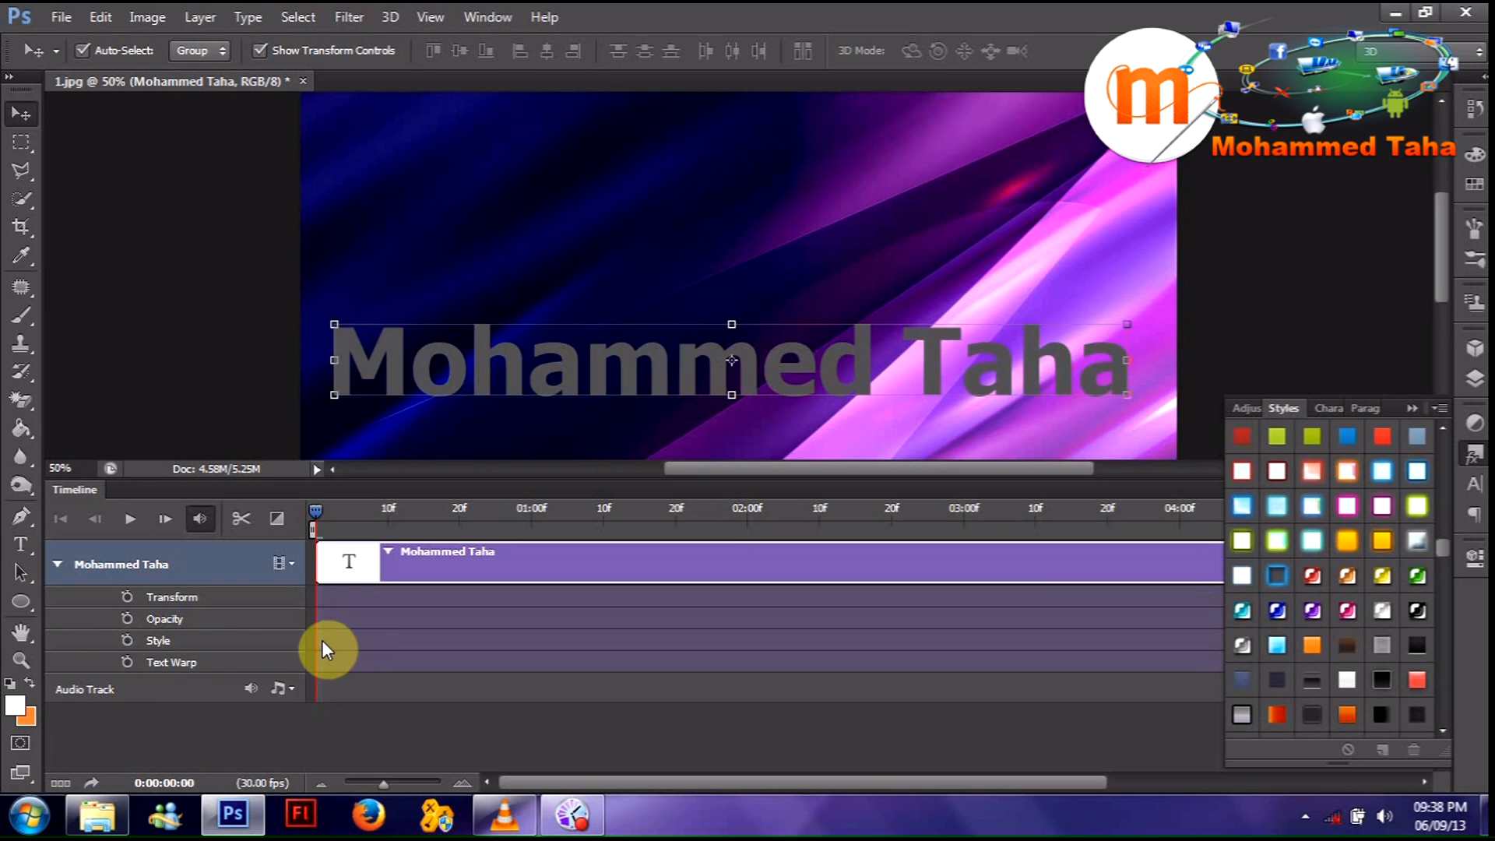
click(127, 640)
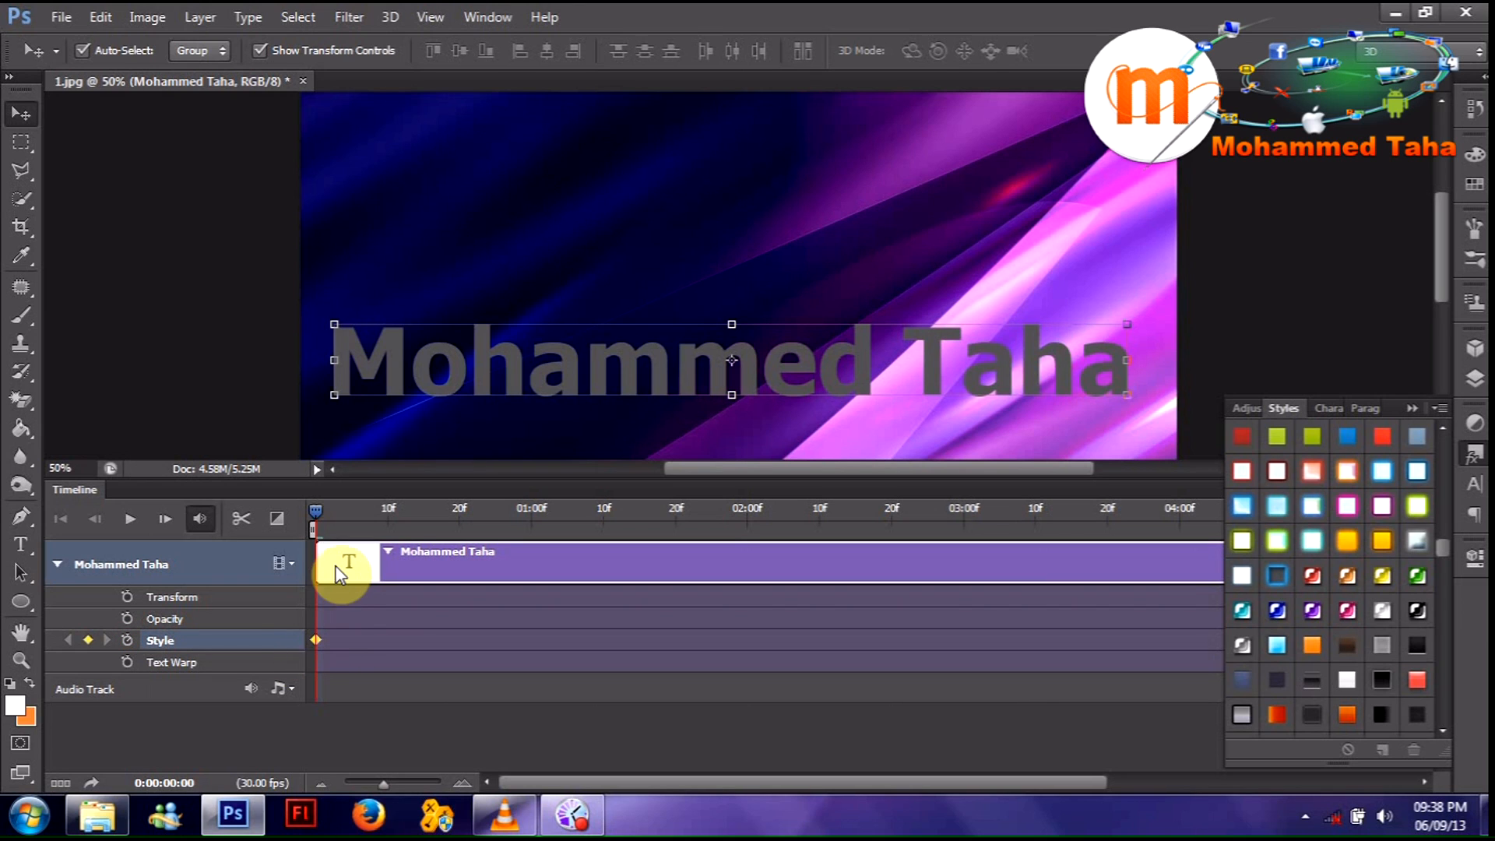
- Add a Style keyframe at frame 2 of the name layer using a glossy orange style preset
mouse_move(316, 512)
mouse_down()
mouse_move(537, 520)
mouse_move(311, 512)
mouse_move(345, 520)
mouse_move(310, 527)
mouse_up()
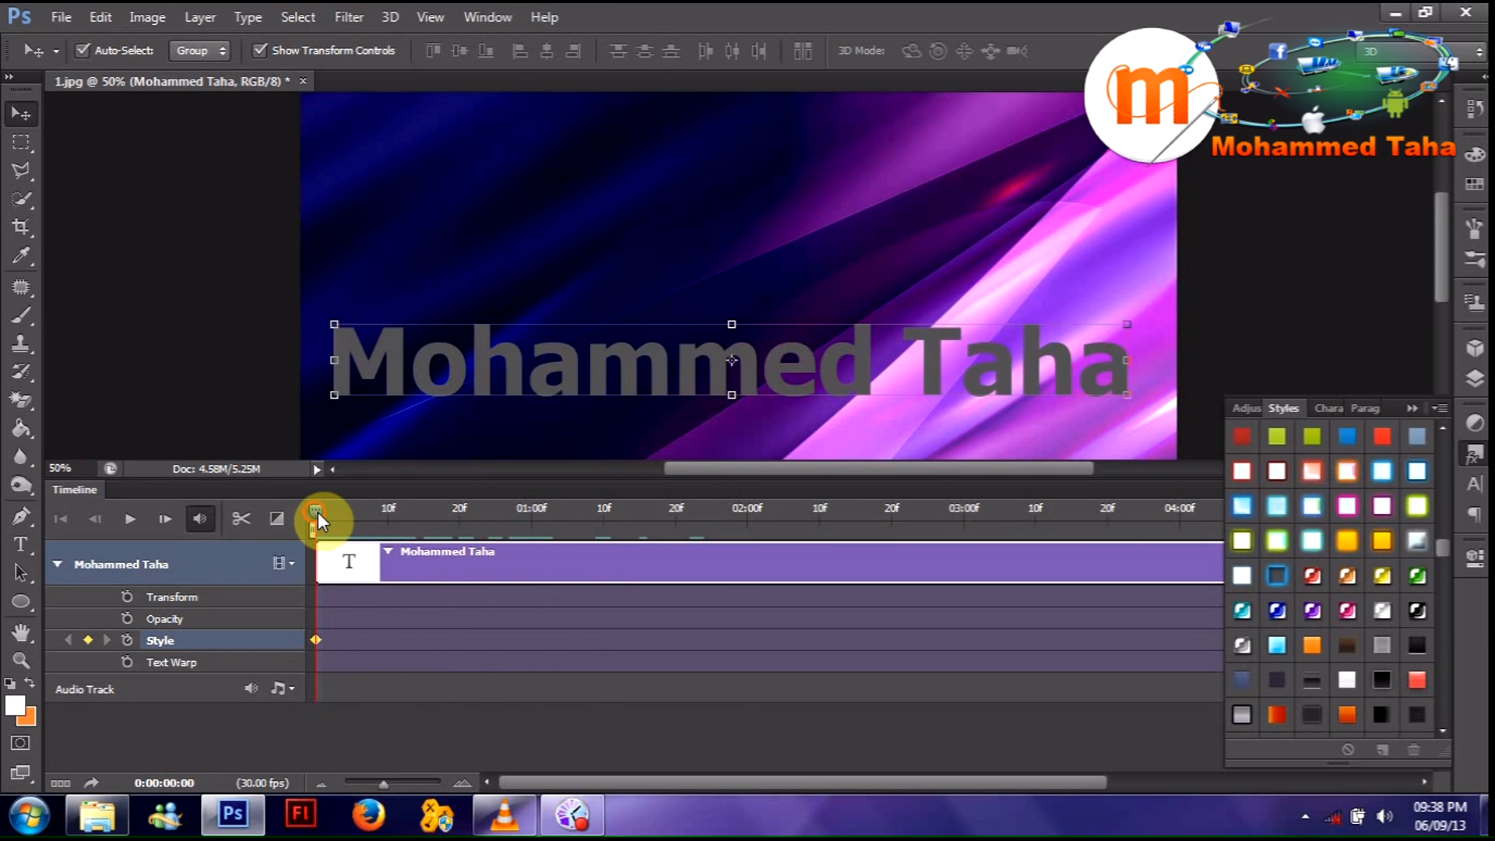
drag(324, 512, 331, 514)
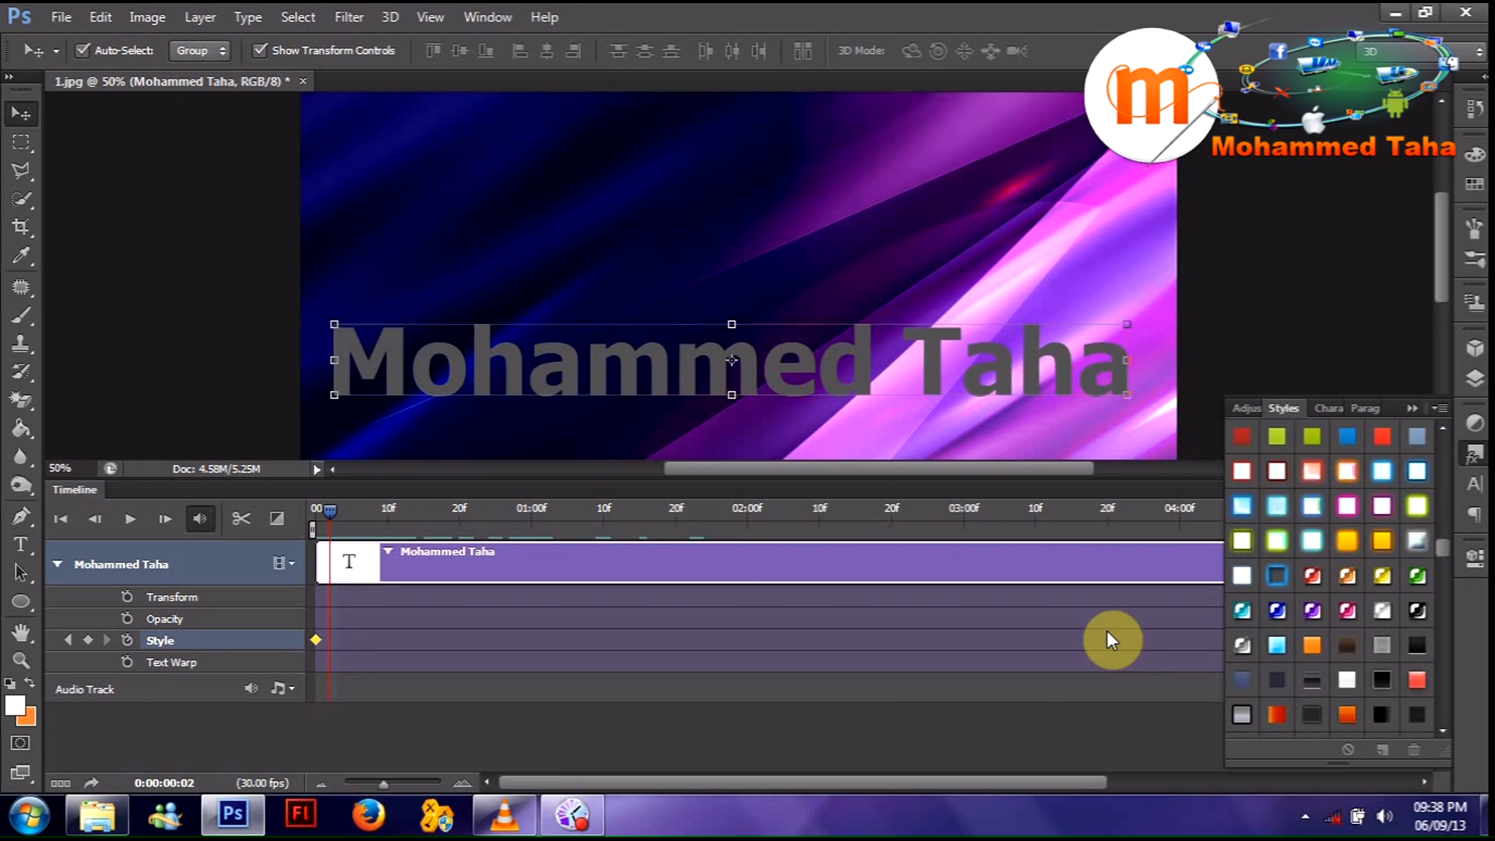
scroll(1302, 521, up, 3)
scroll(1304, 523, up, 3)
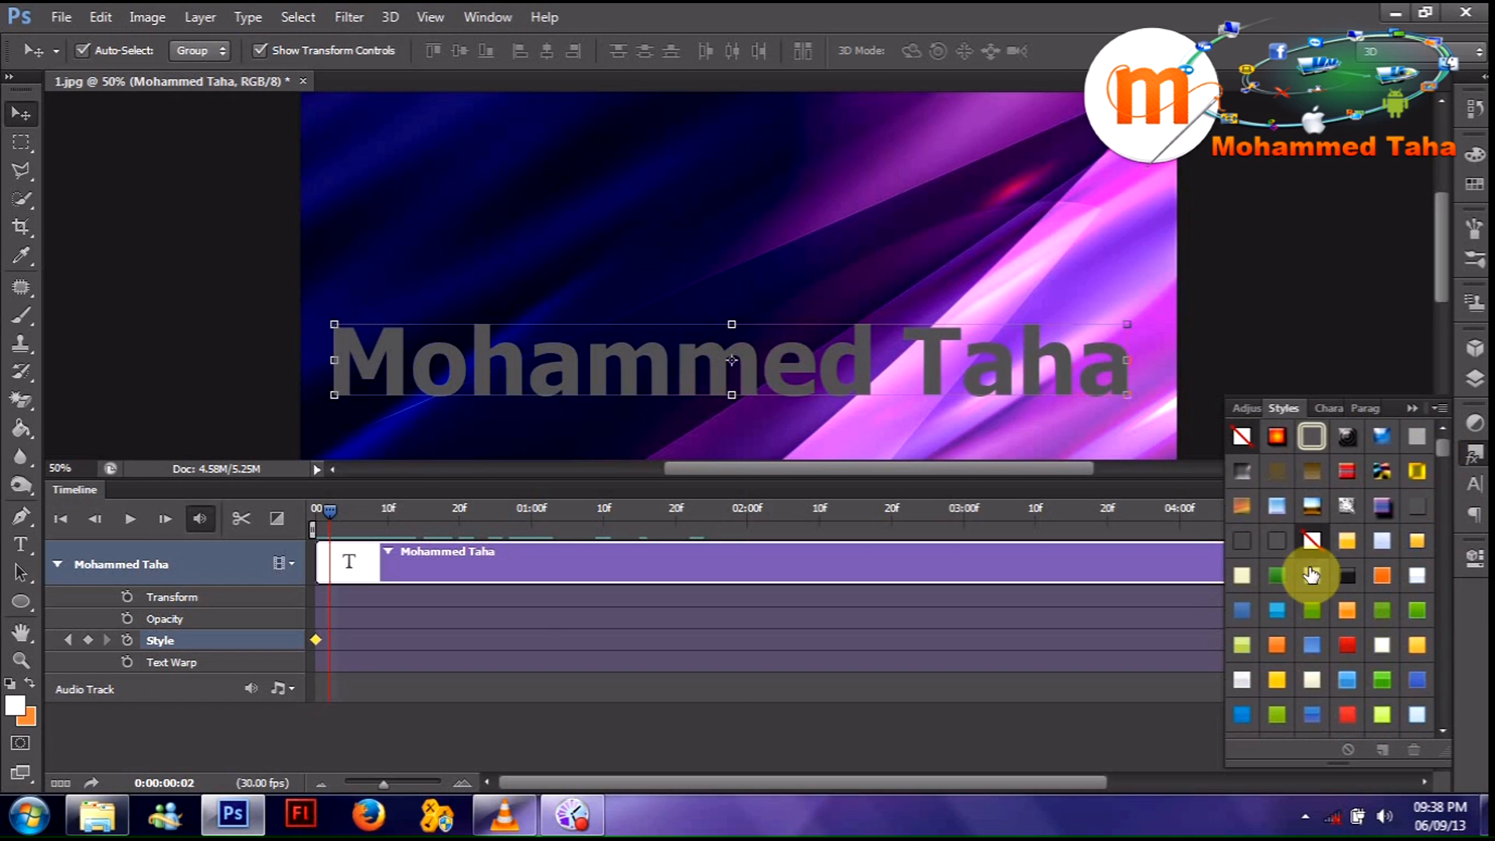
scroll(1311, 574, down, 2)
scroll(1341, 632, down, 1)
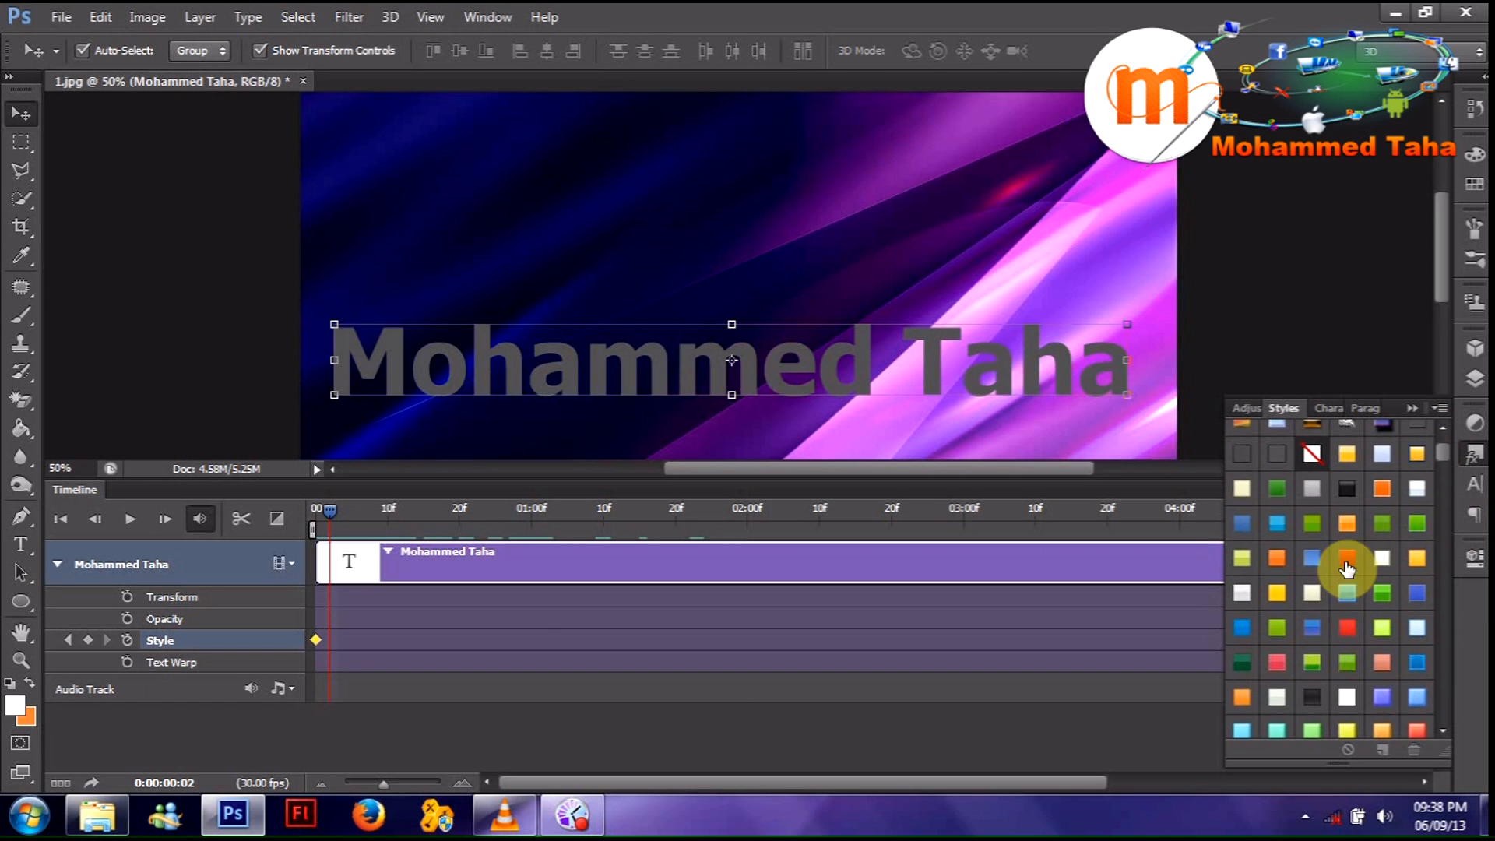
click(1277, 568)
click(744, 358)
- Add Style keyframes to the name layer: a red preset at frame 4 and a green preset at frame 6
click(336, 510)
drag(337, 509, 348, 509)
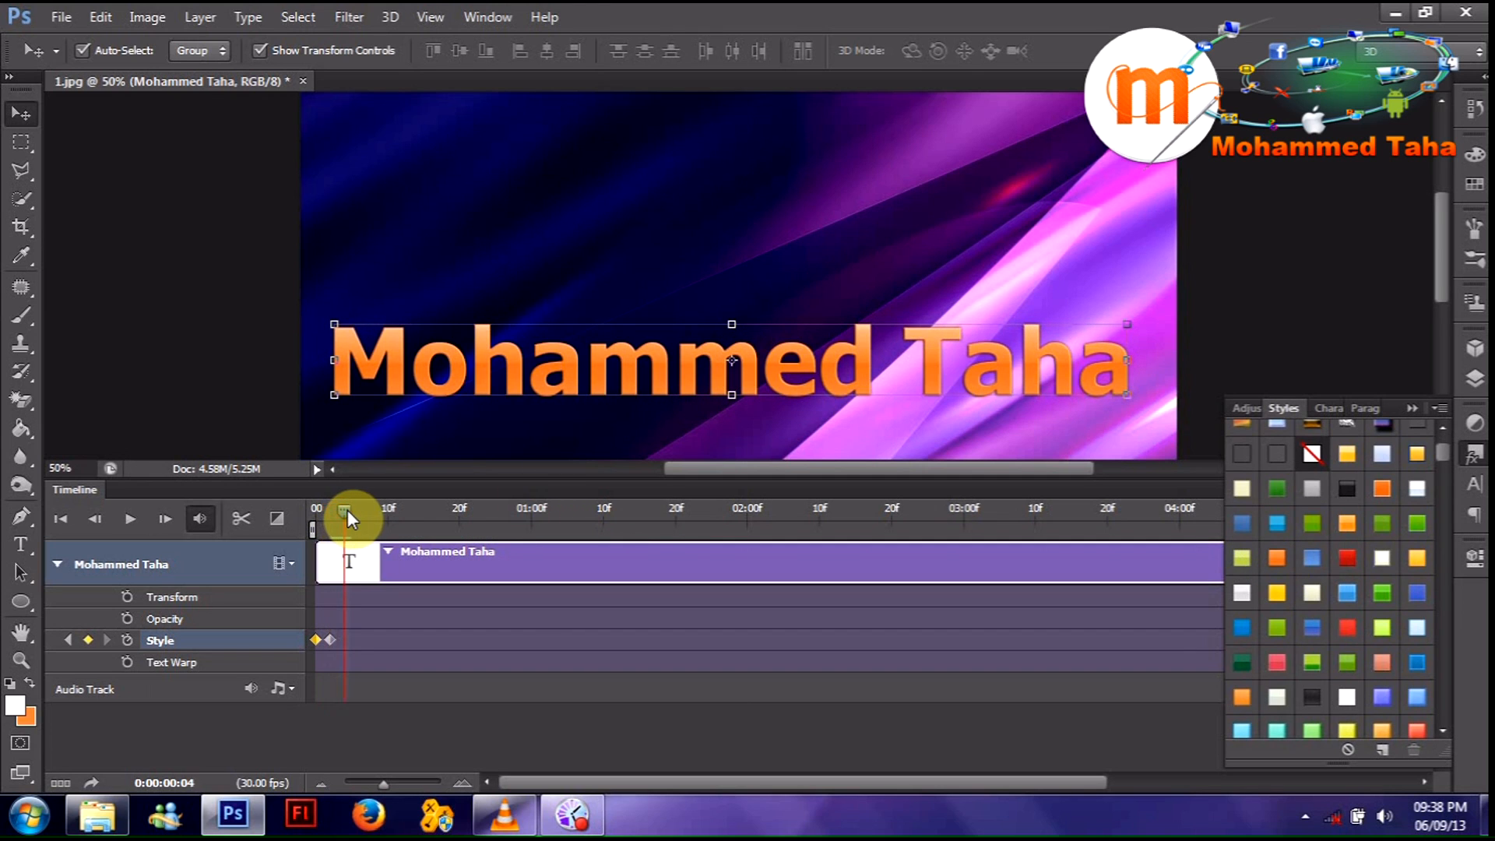
click(1344, 567)
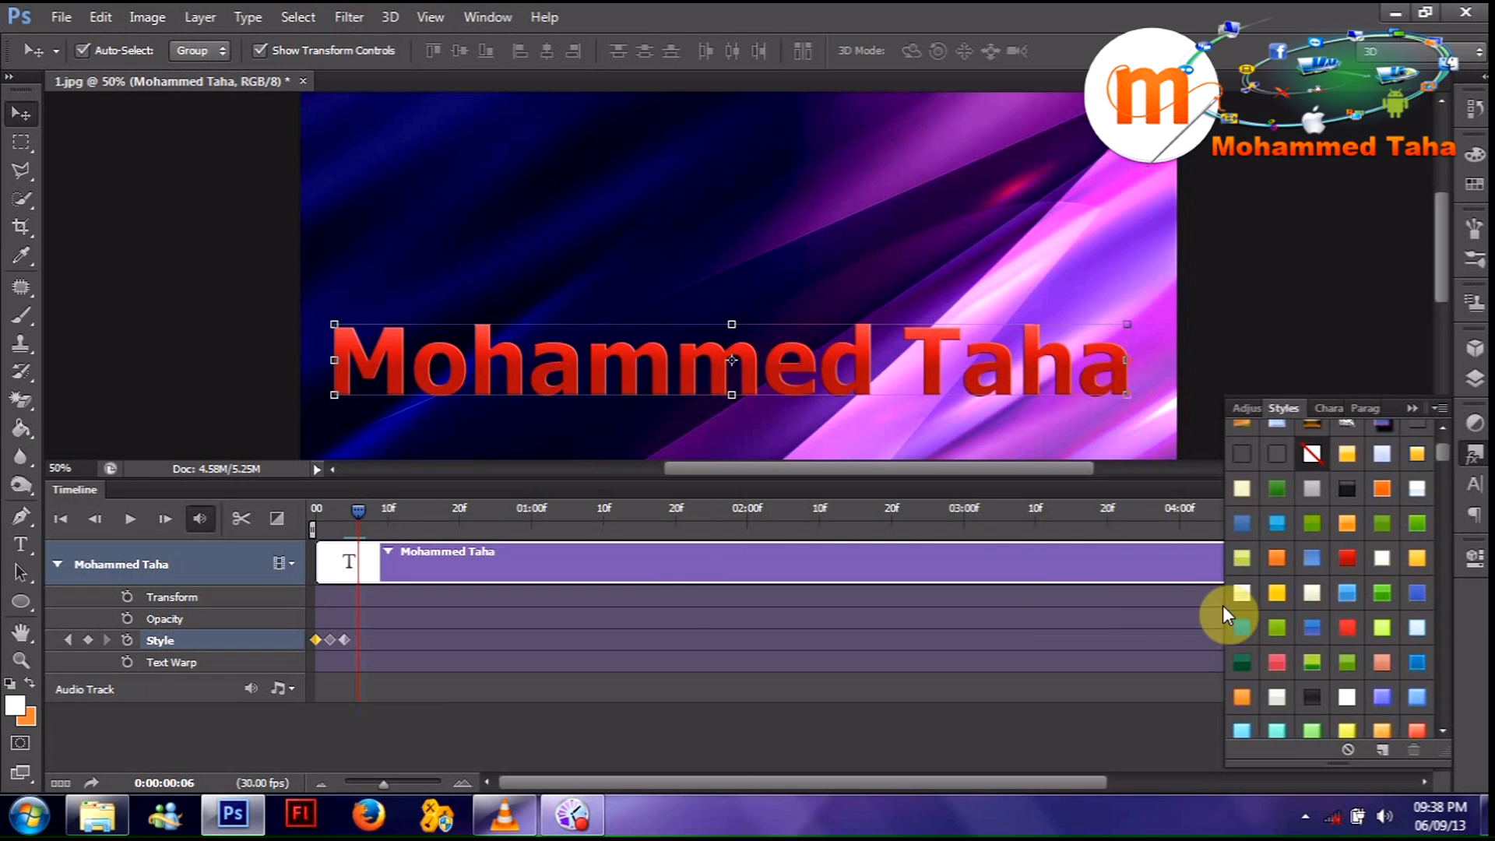
click(1276, 627)
- Add Style keyframes to the name layer: a blue preset at frame 8 and an orange-red preset at frame 10
drag(355, 519, 374, 514)
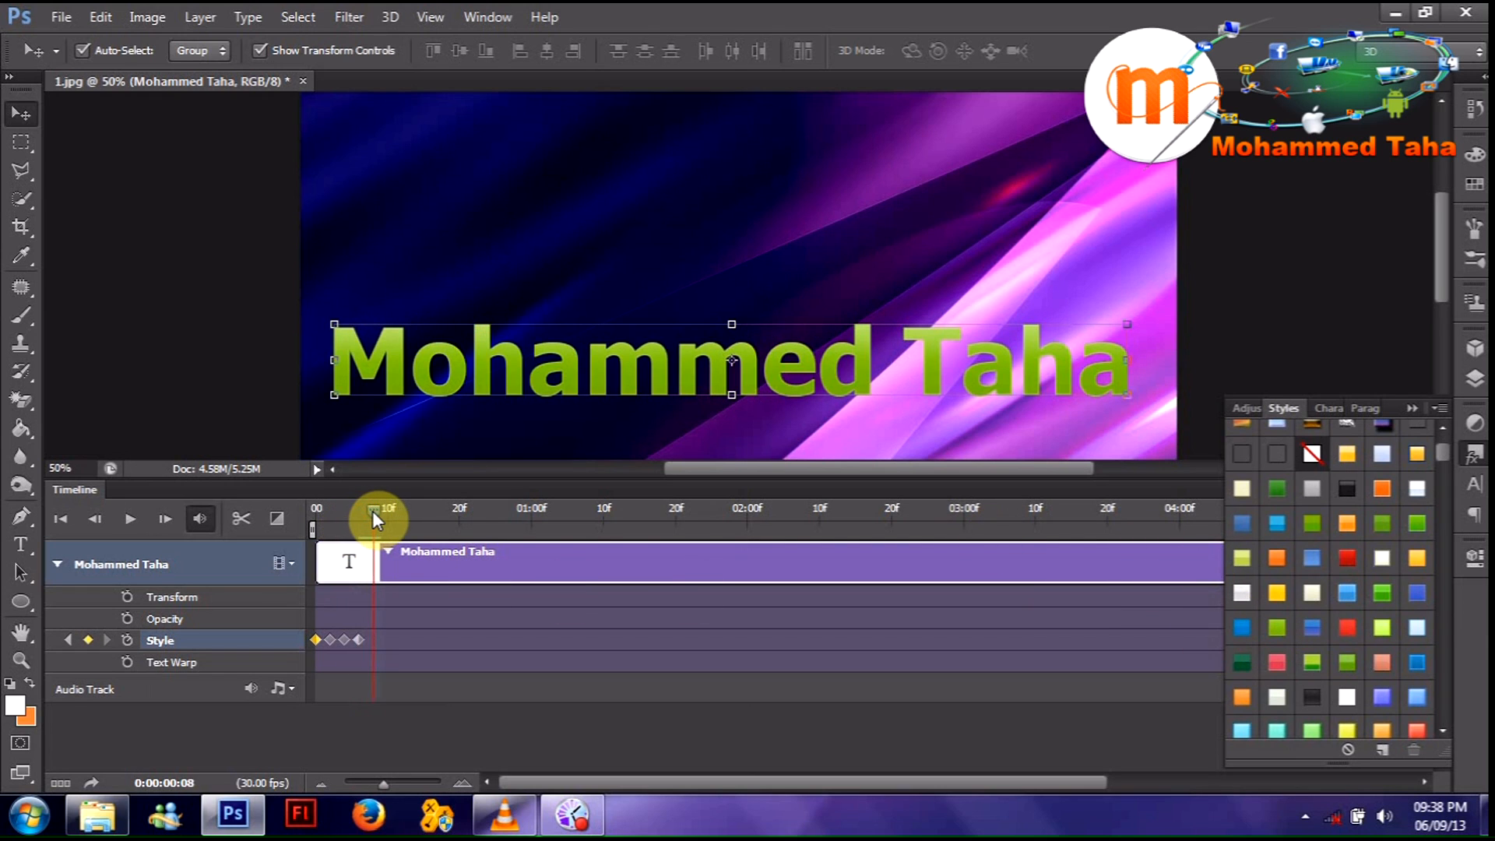
click(1311, 628)
drag(377, 511, 389, 513)
scroll(1359, 645, down, 2)
scroll(1359, 645, down, 6)
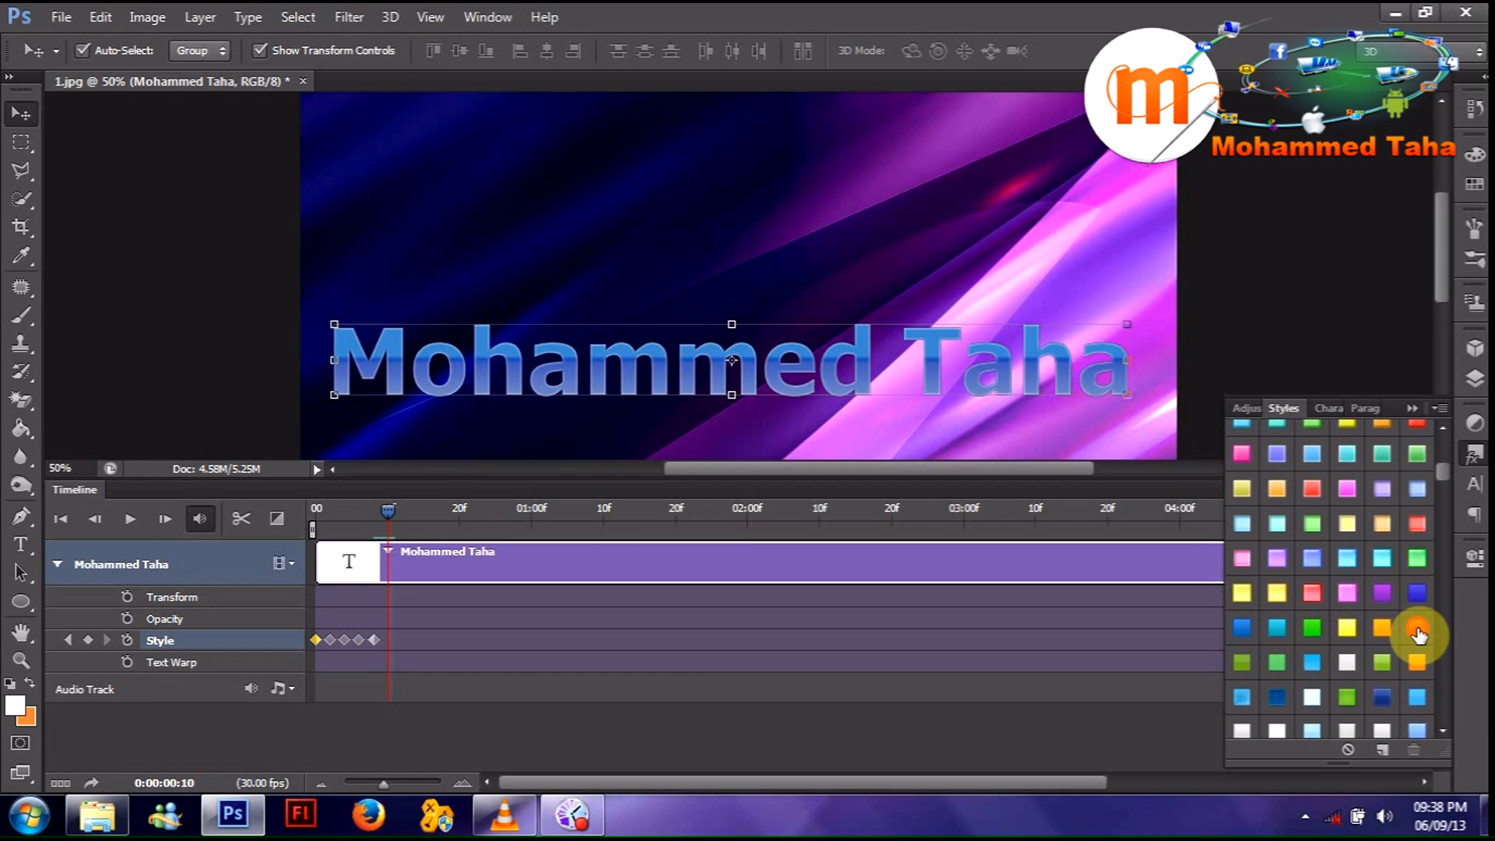
click(1418, 630)
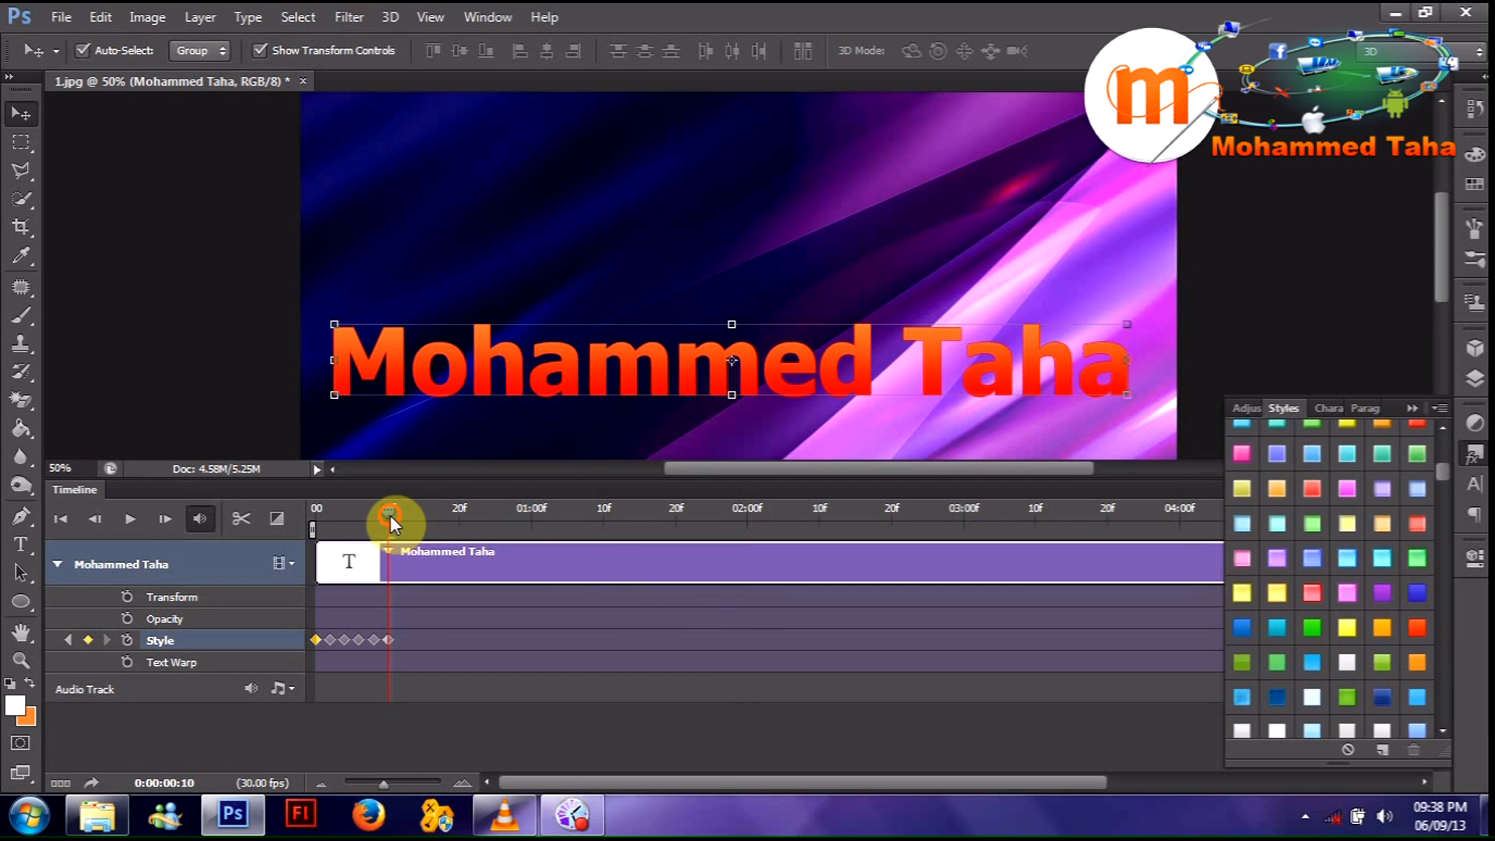
- Add Style keyframes to the name layer: a golden-yellow preset at frame 12 and a dark red preset at frame 14
scroll(1334, 620, down, 3)
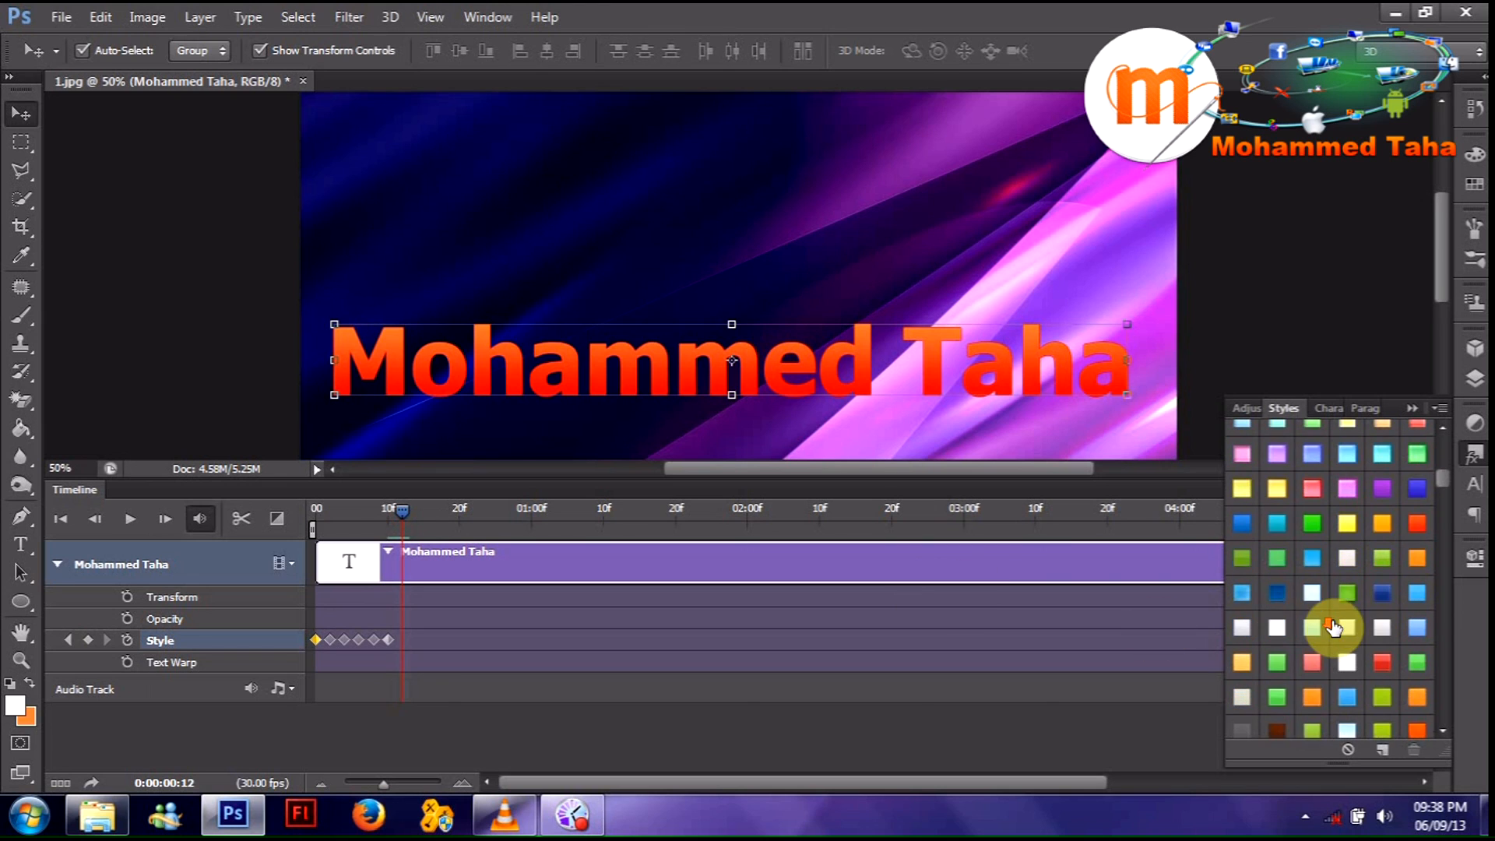
scroll(1277, 603, down, 3)
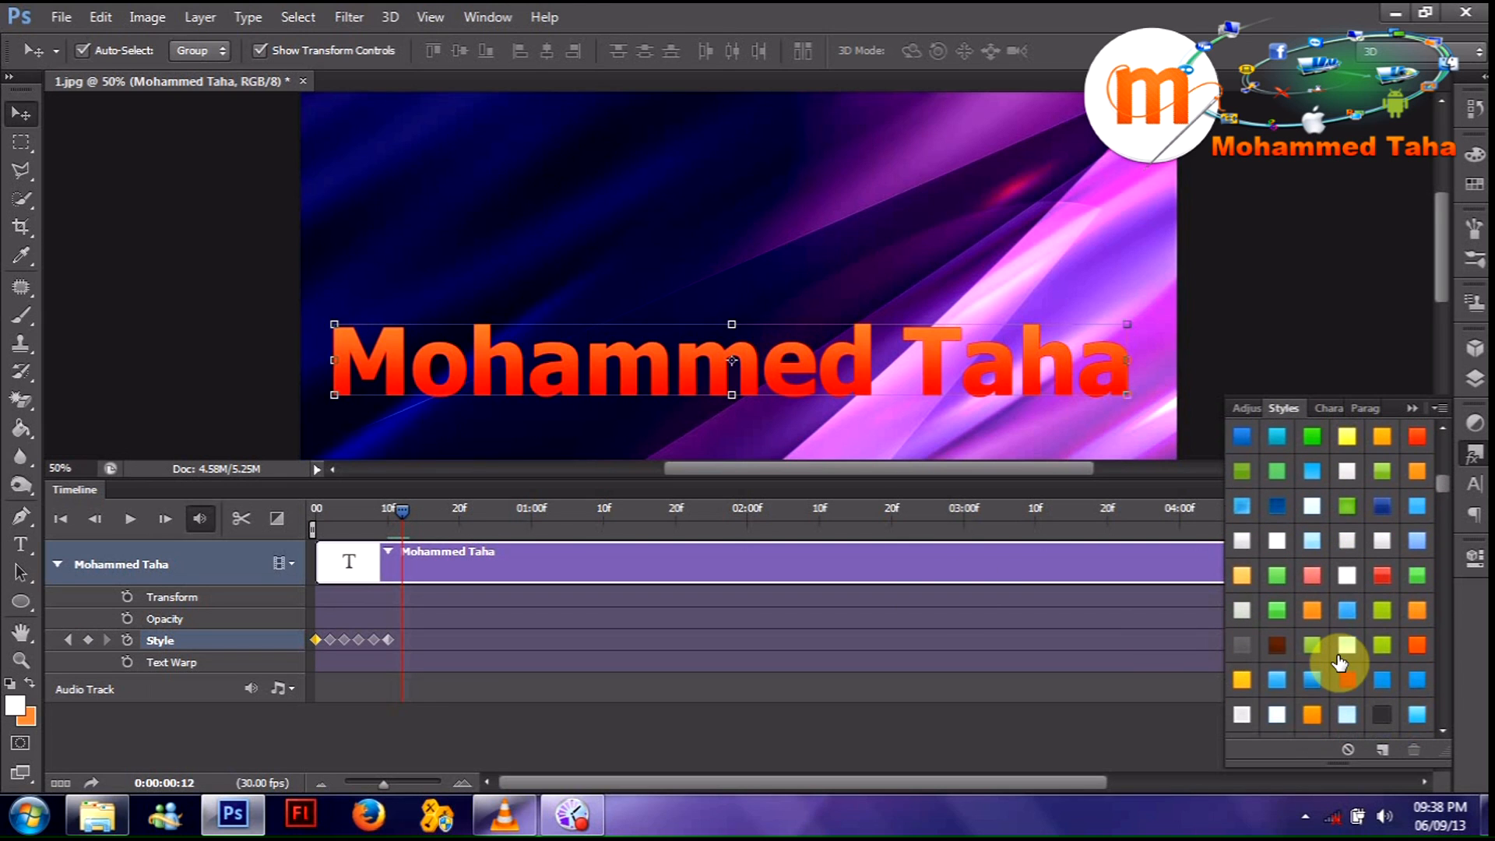
click(1242, 680)
drag(403, 517, 418, 516)
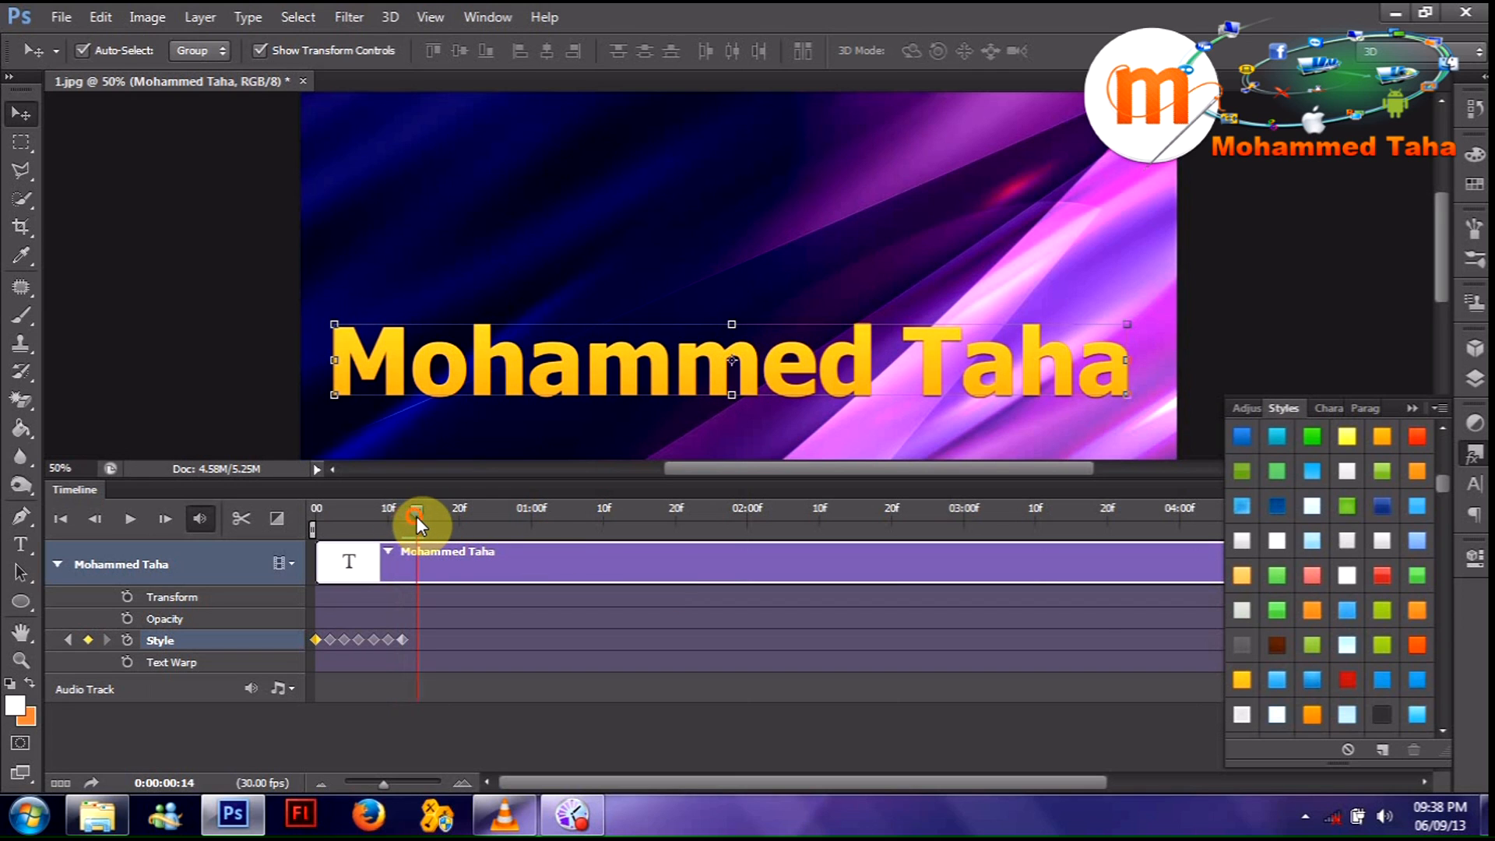
click(1350, 680)
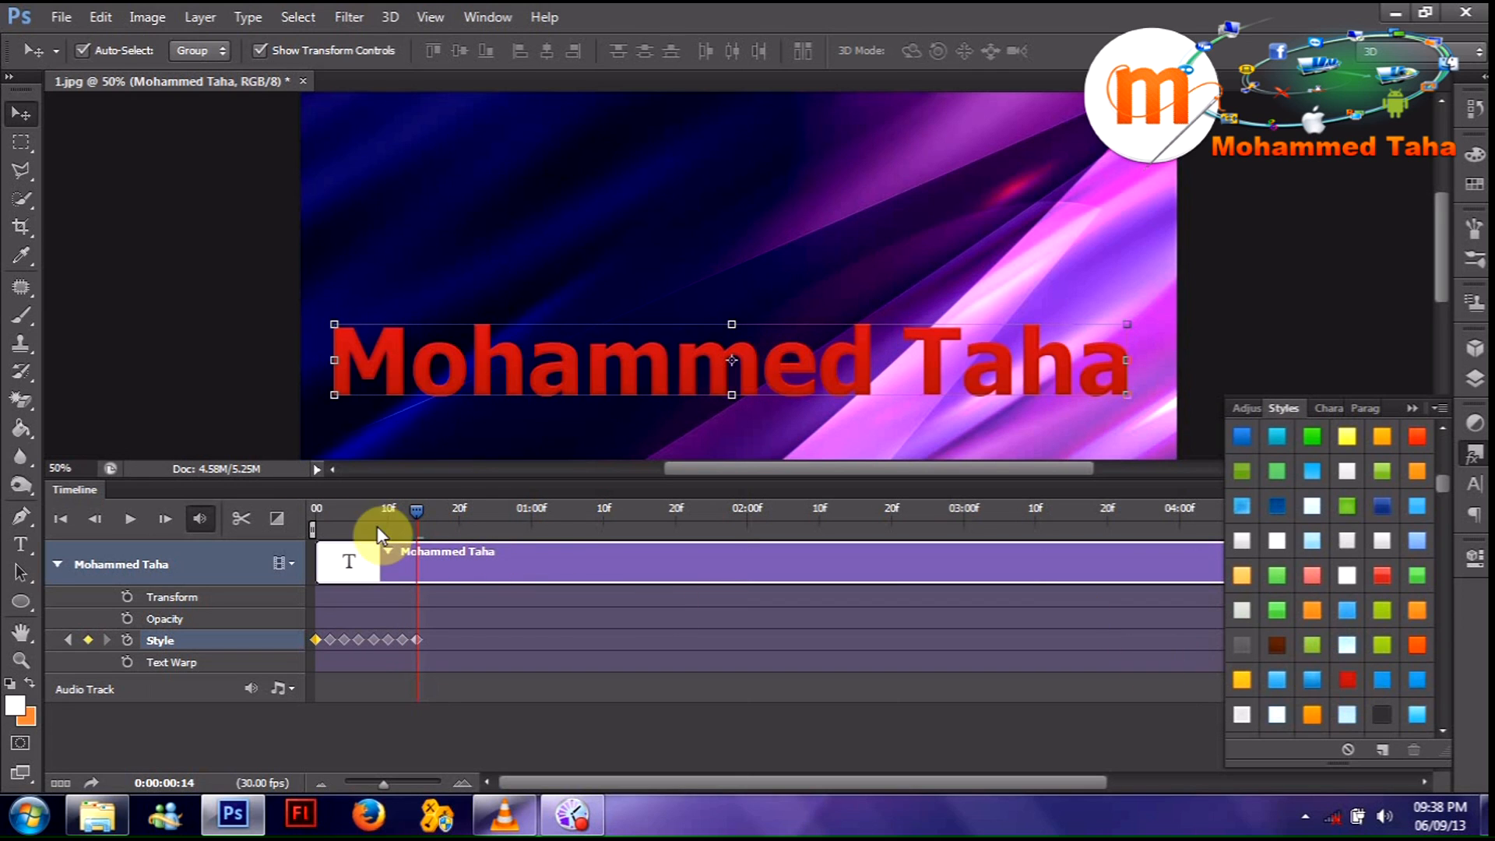
- Add Style keyframes with an orange-red preset at frame 16 and a light orange preset at frame 18, and move the playhead to frame 20
drag(417, 512, 431, 512)
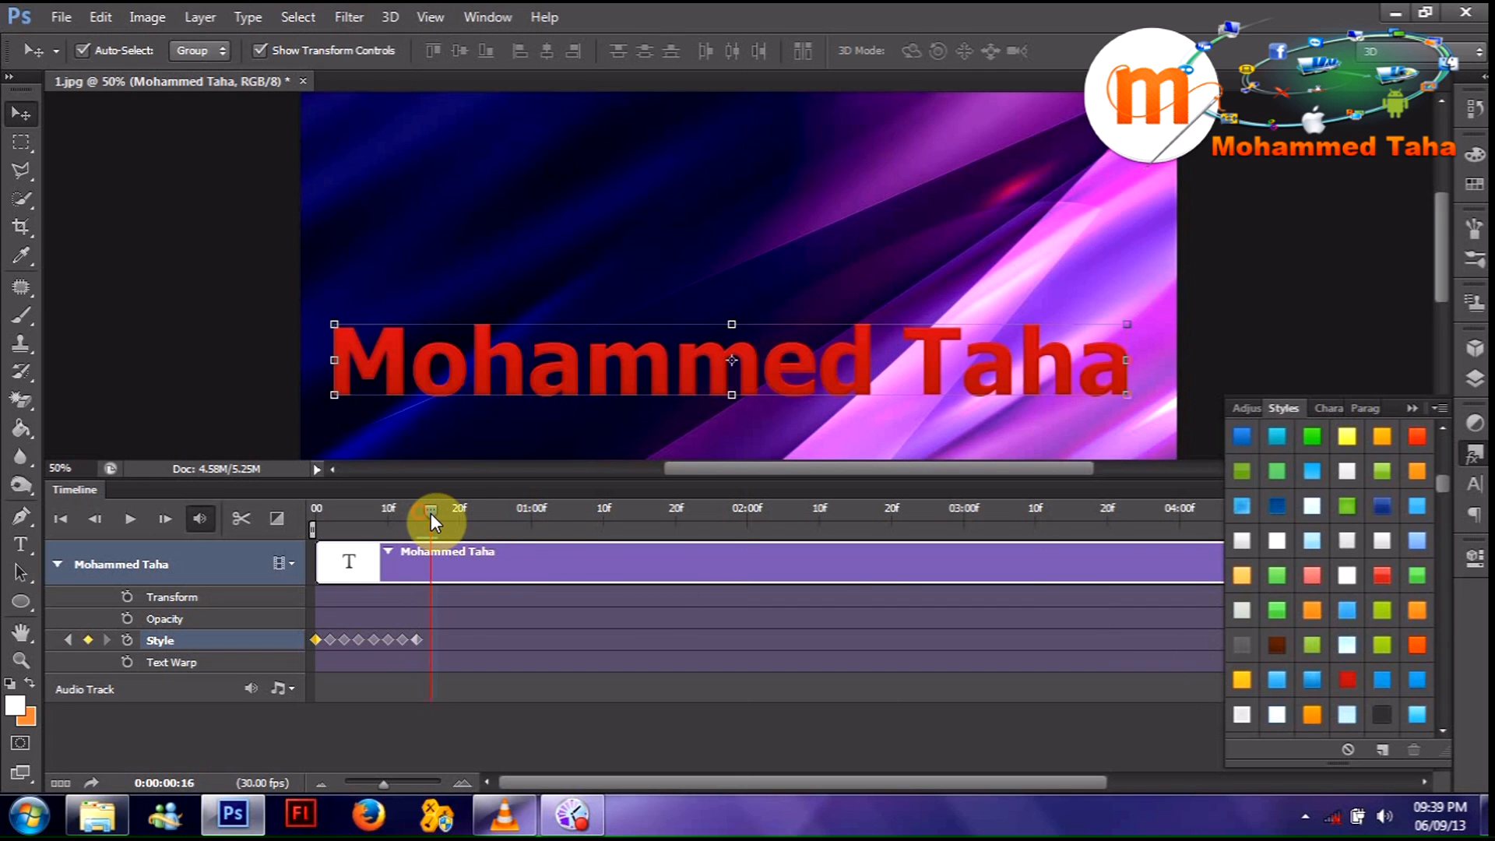
click(1415, 648)
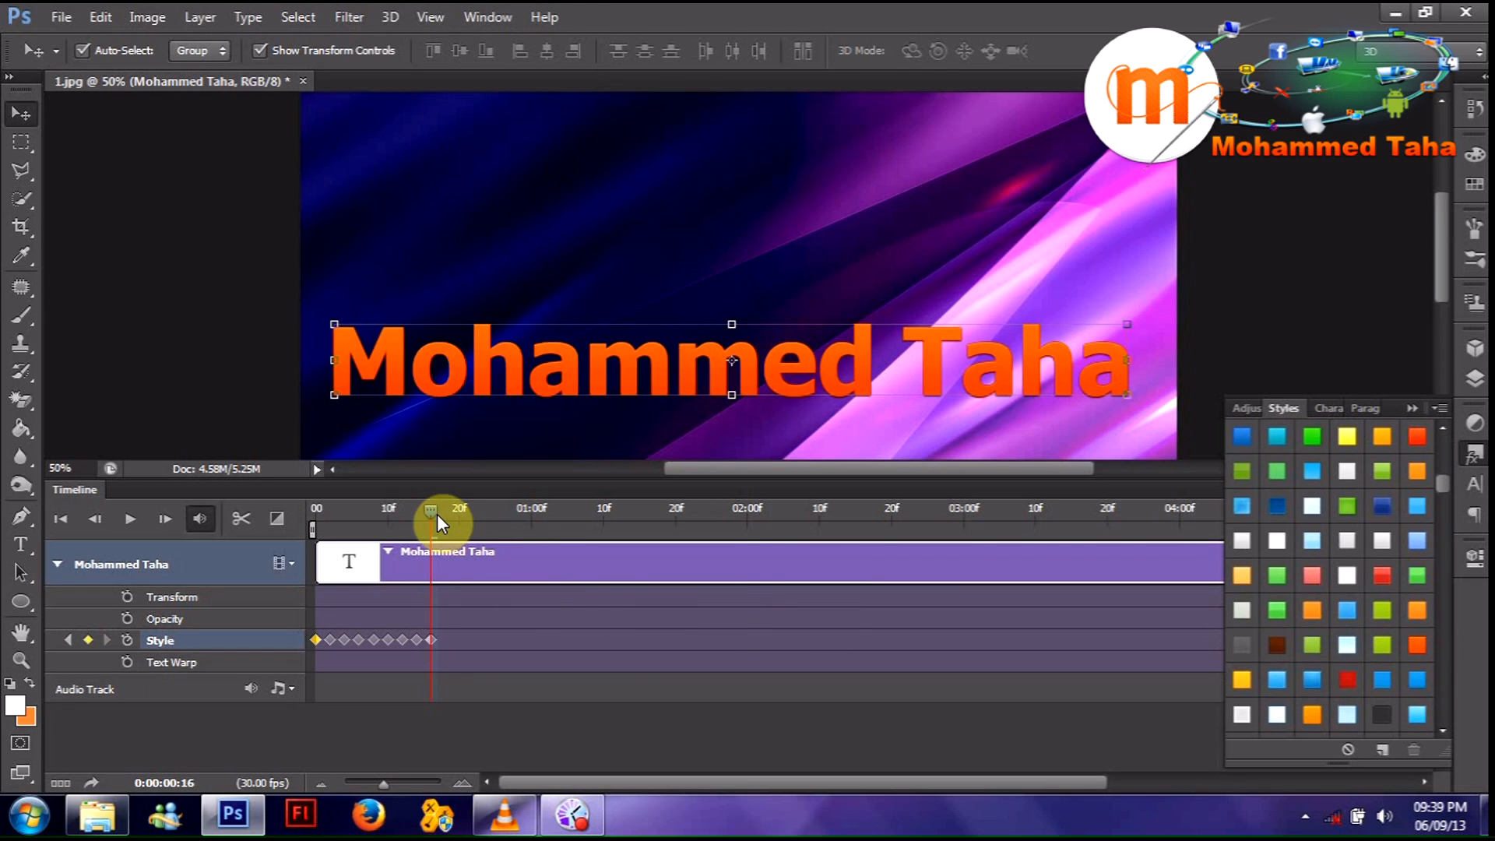
click(1413, 613)
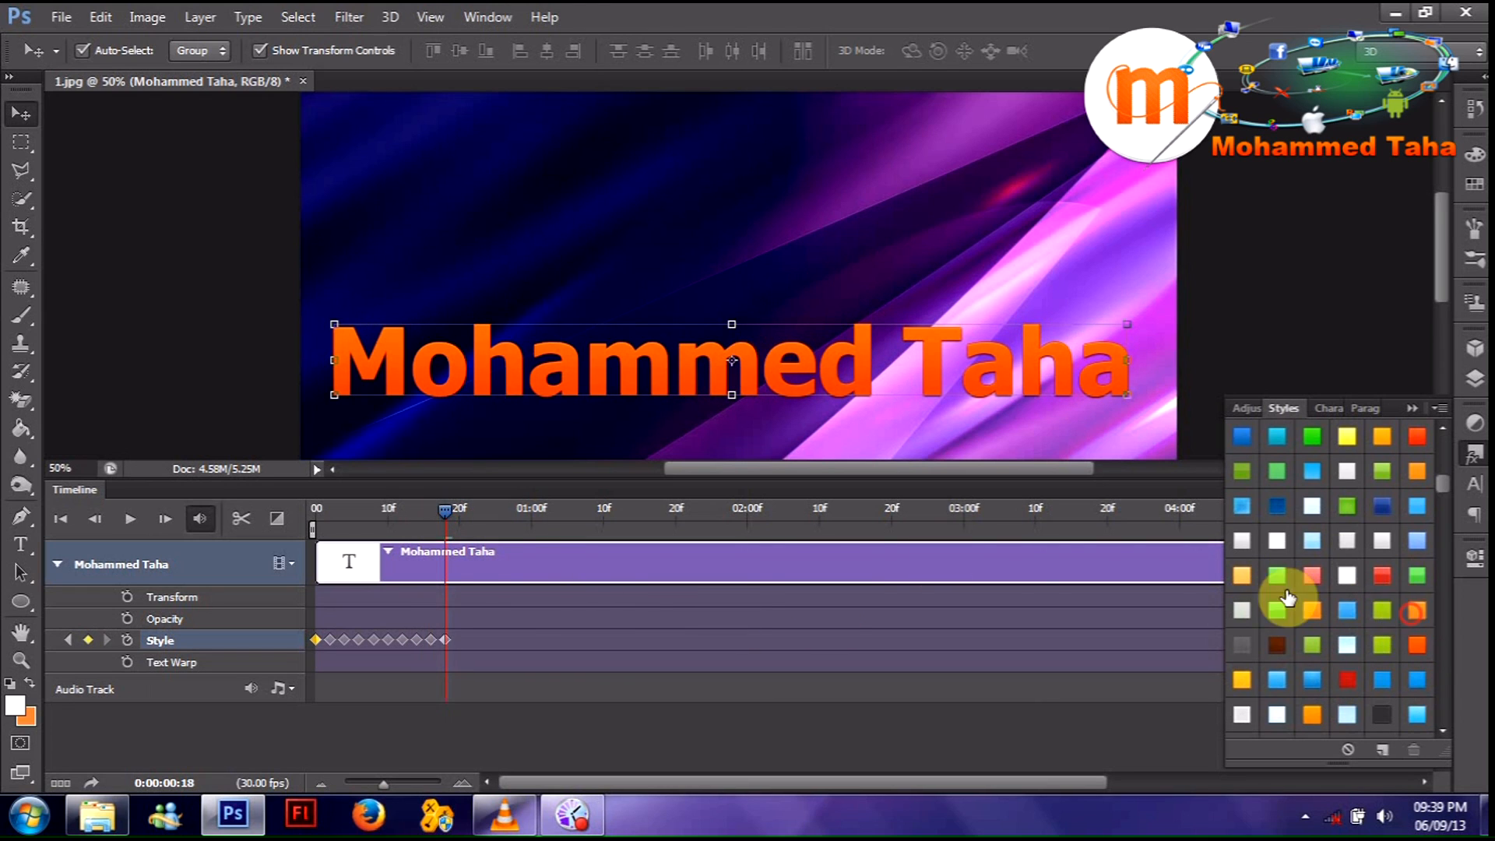
drag(442, 513, 459, 512)
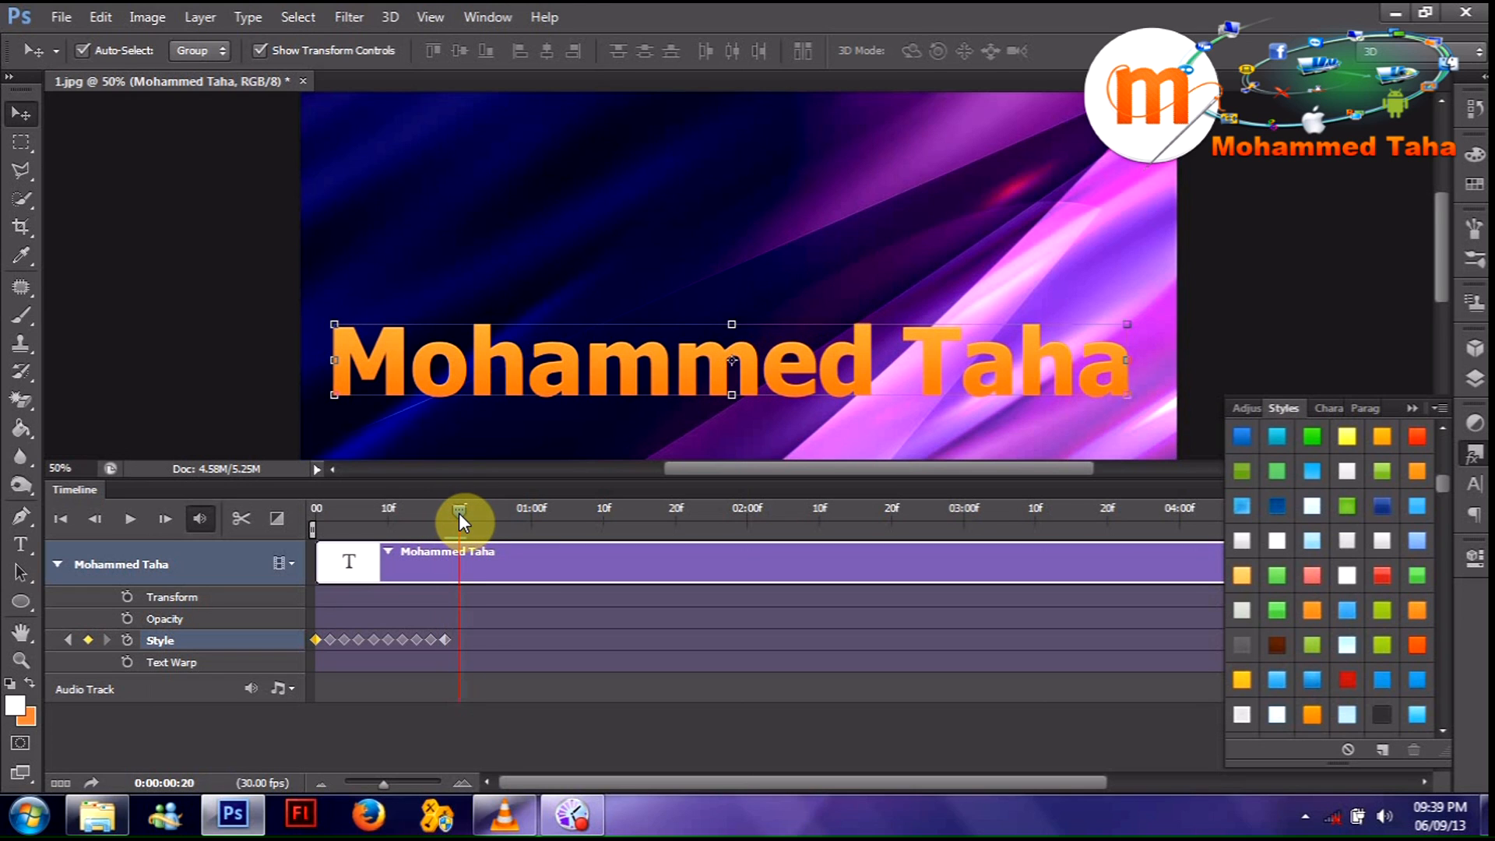
- Add a Style keyframe with a light silver-white preset to the name layer at frame 20 and play the timeline
double_click(1380, 543)
click(951, 308)
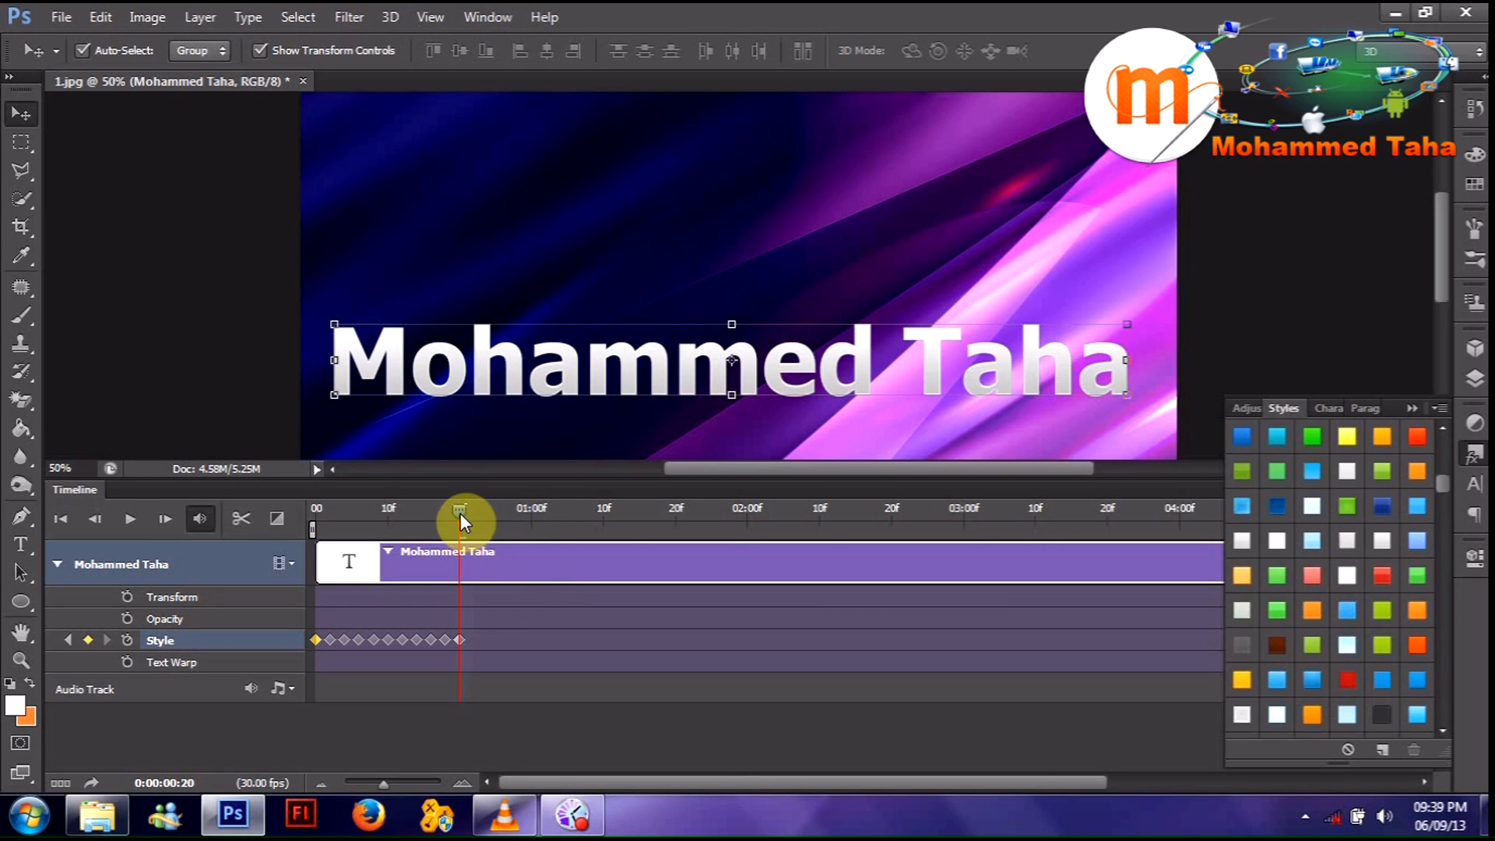
key(space)
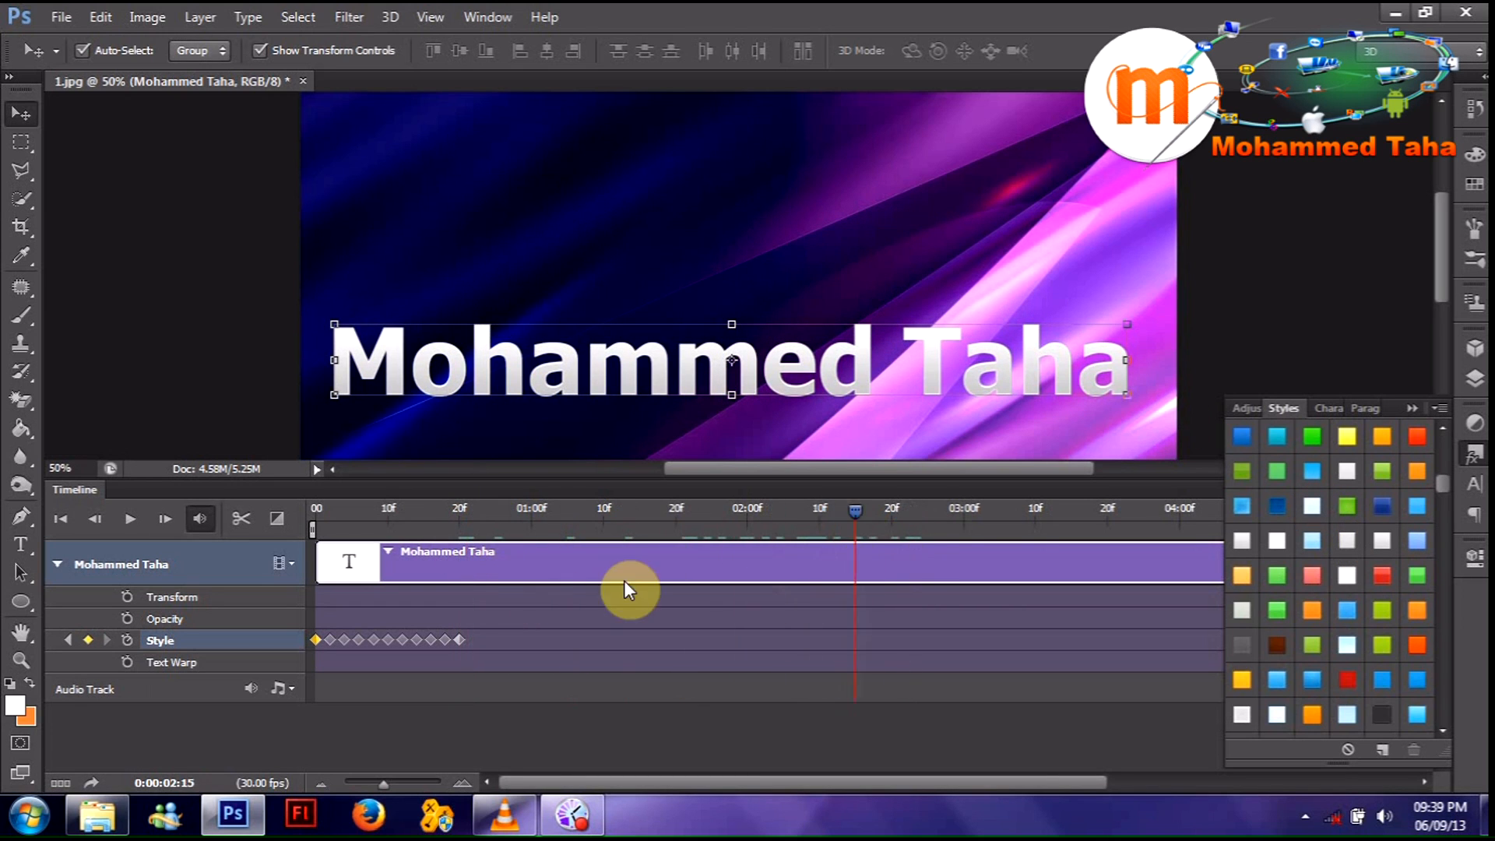
- Split the name layer's clip at frame 21 and delete the part after the split
drag(764, 578, 467, 671)
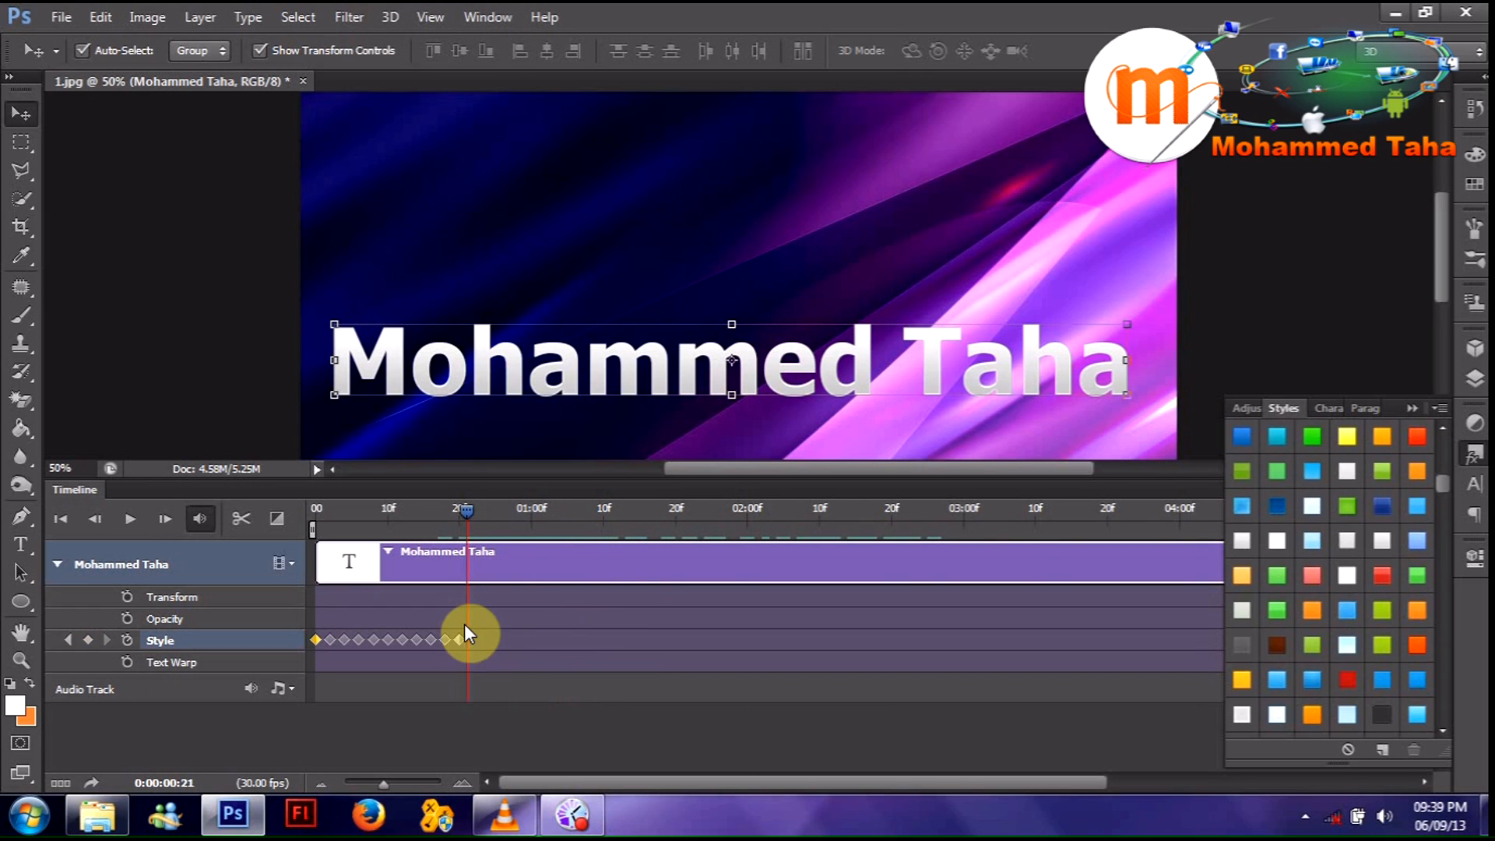
click(241, 519)
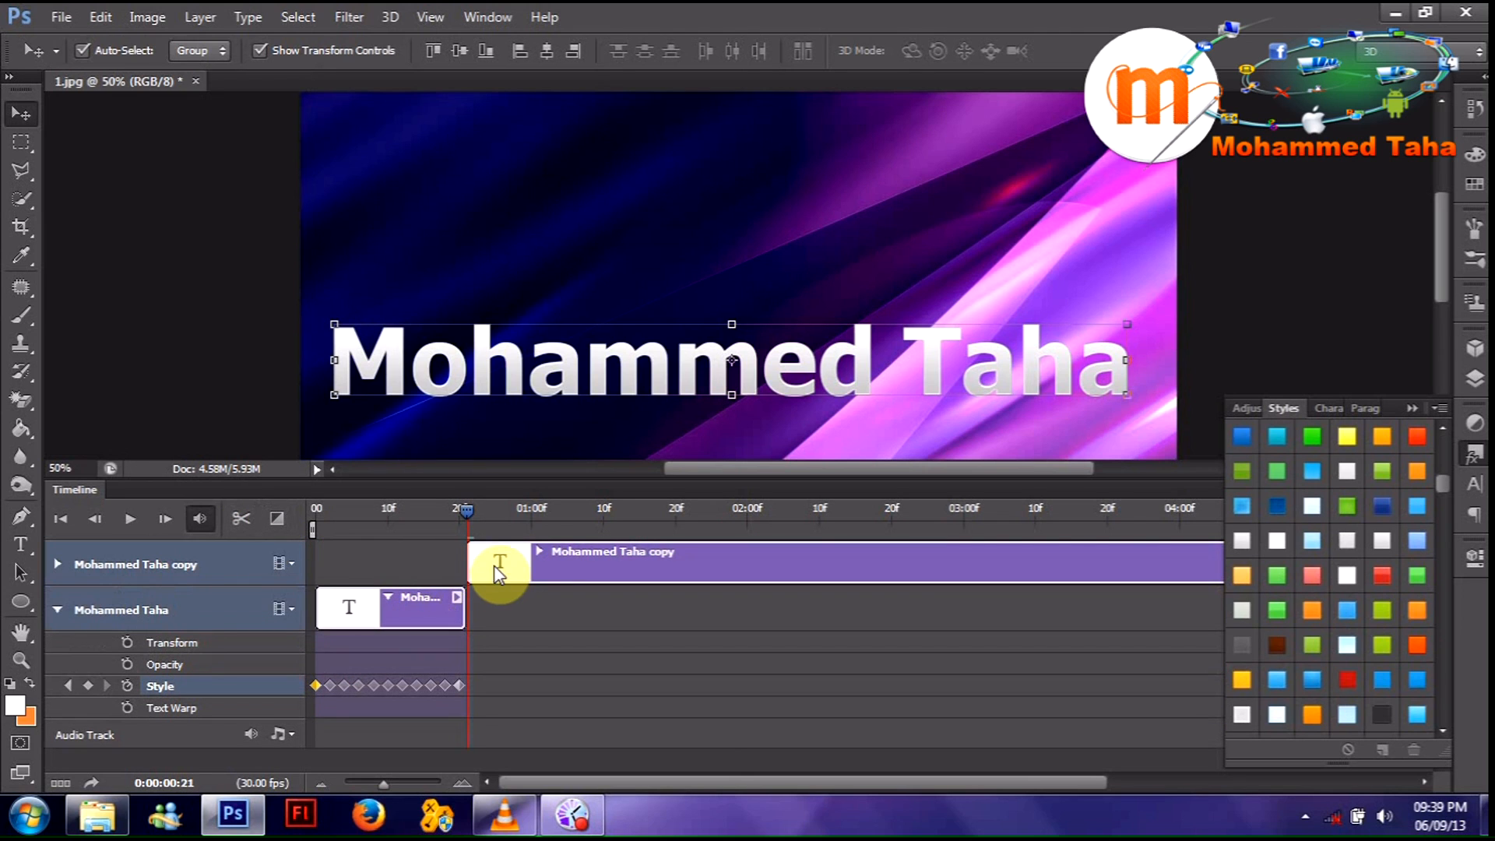
click(553, 563)
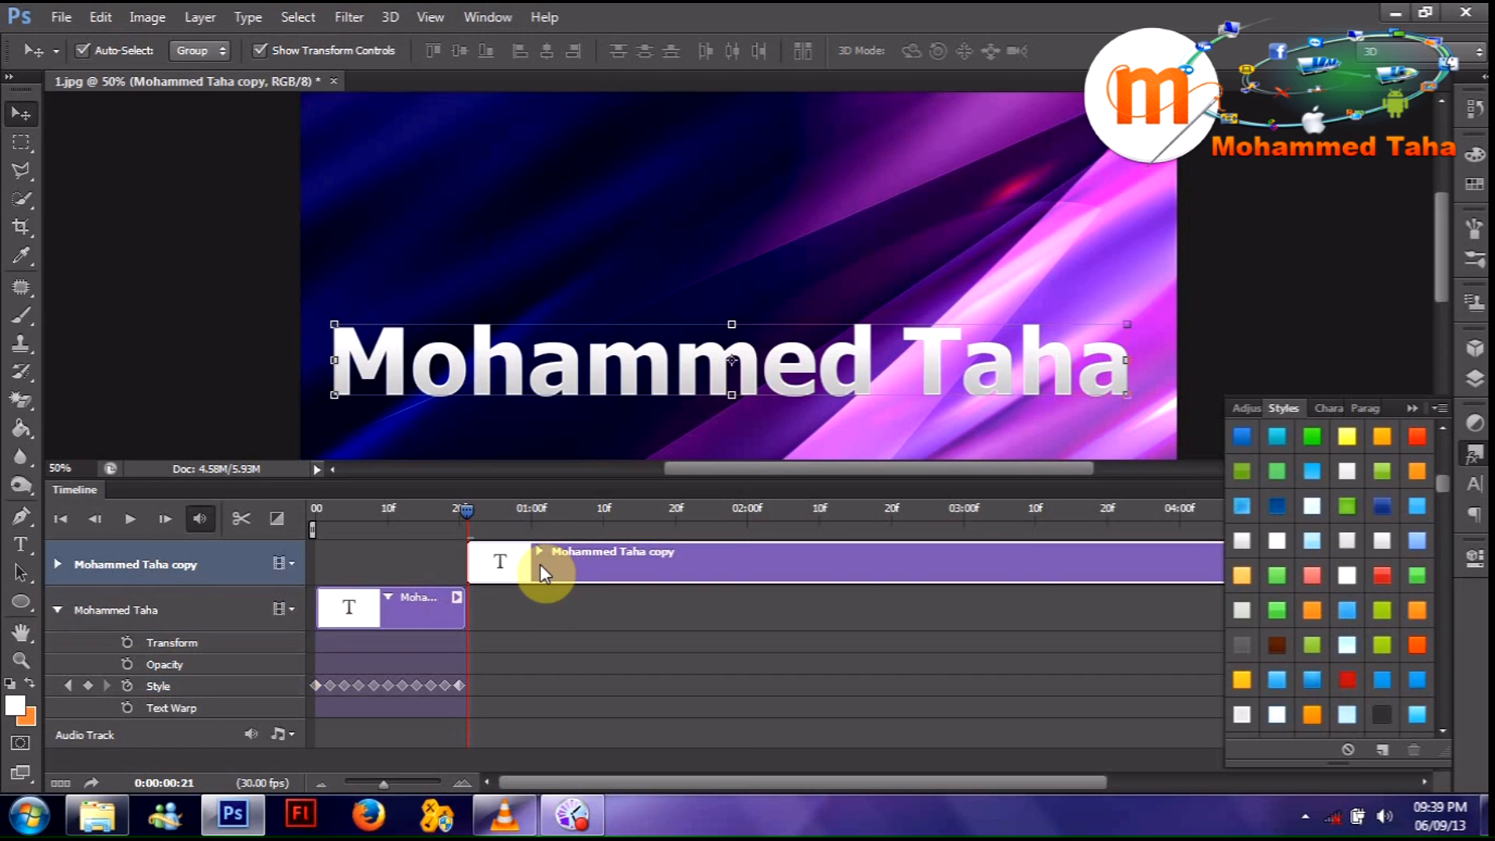
key(Delete)
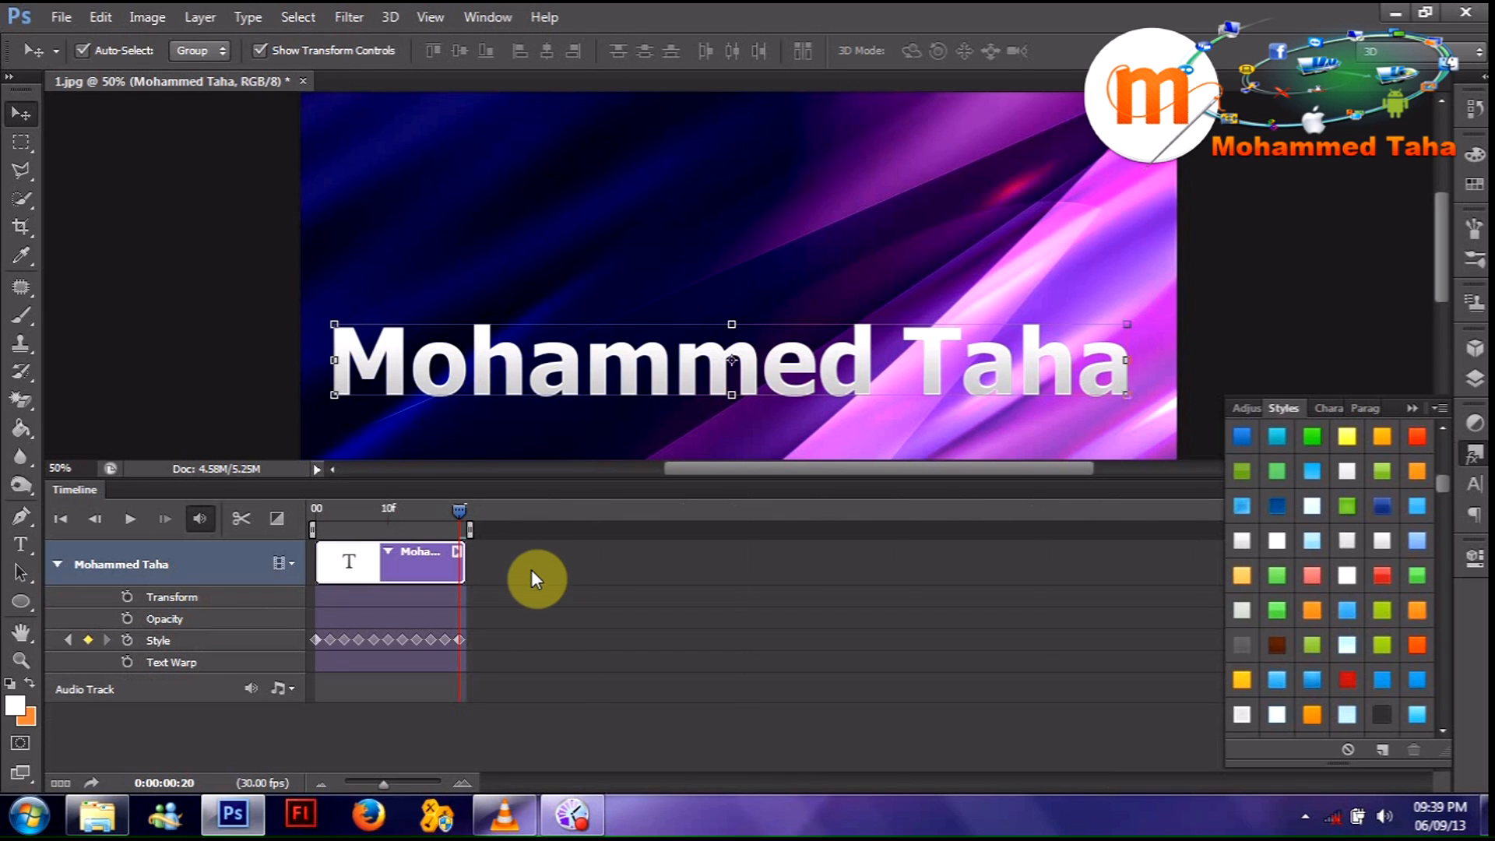
- Play the trimmed animation from the first frame and return the playhead to frame 0
drag(456, 514, 304, 511)
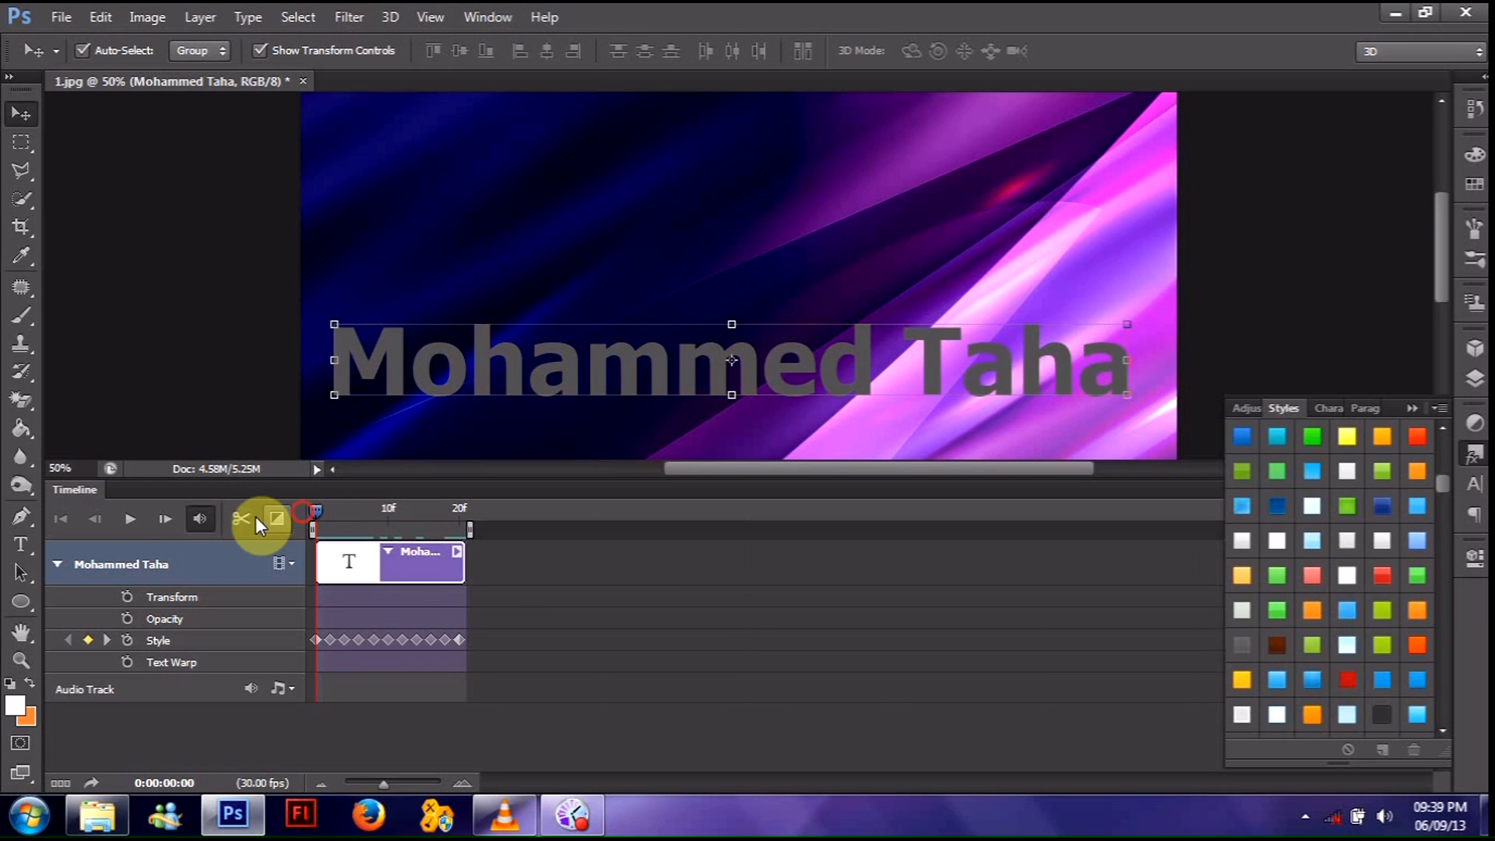
click(131, 526)
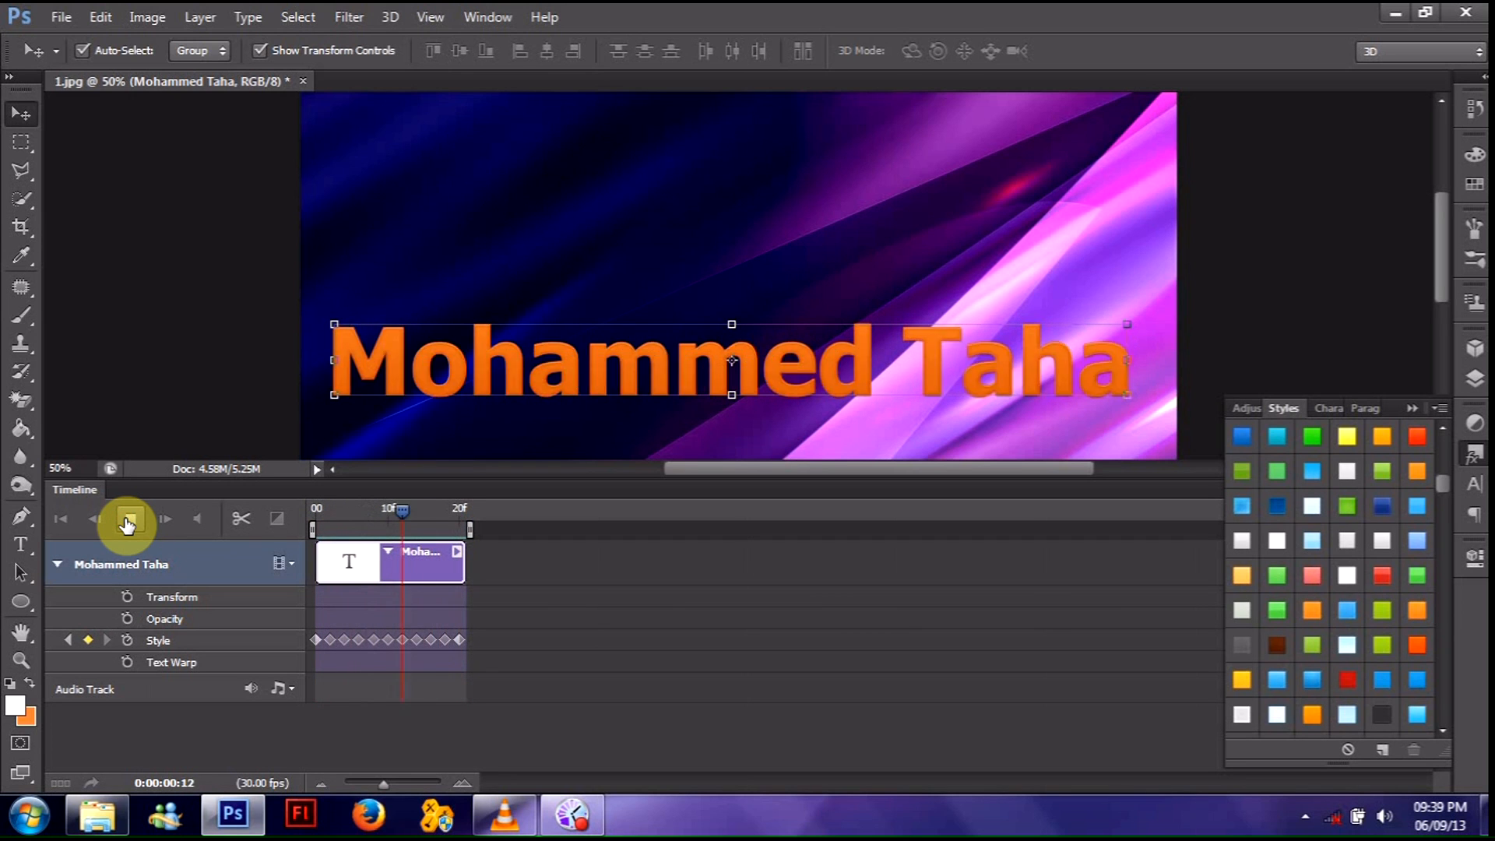
click(127, 526)
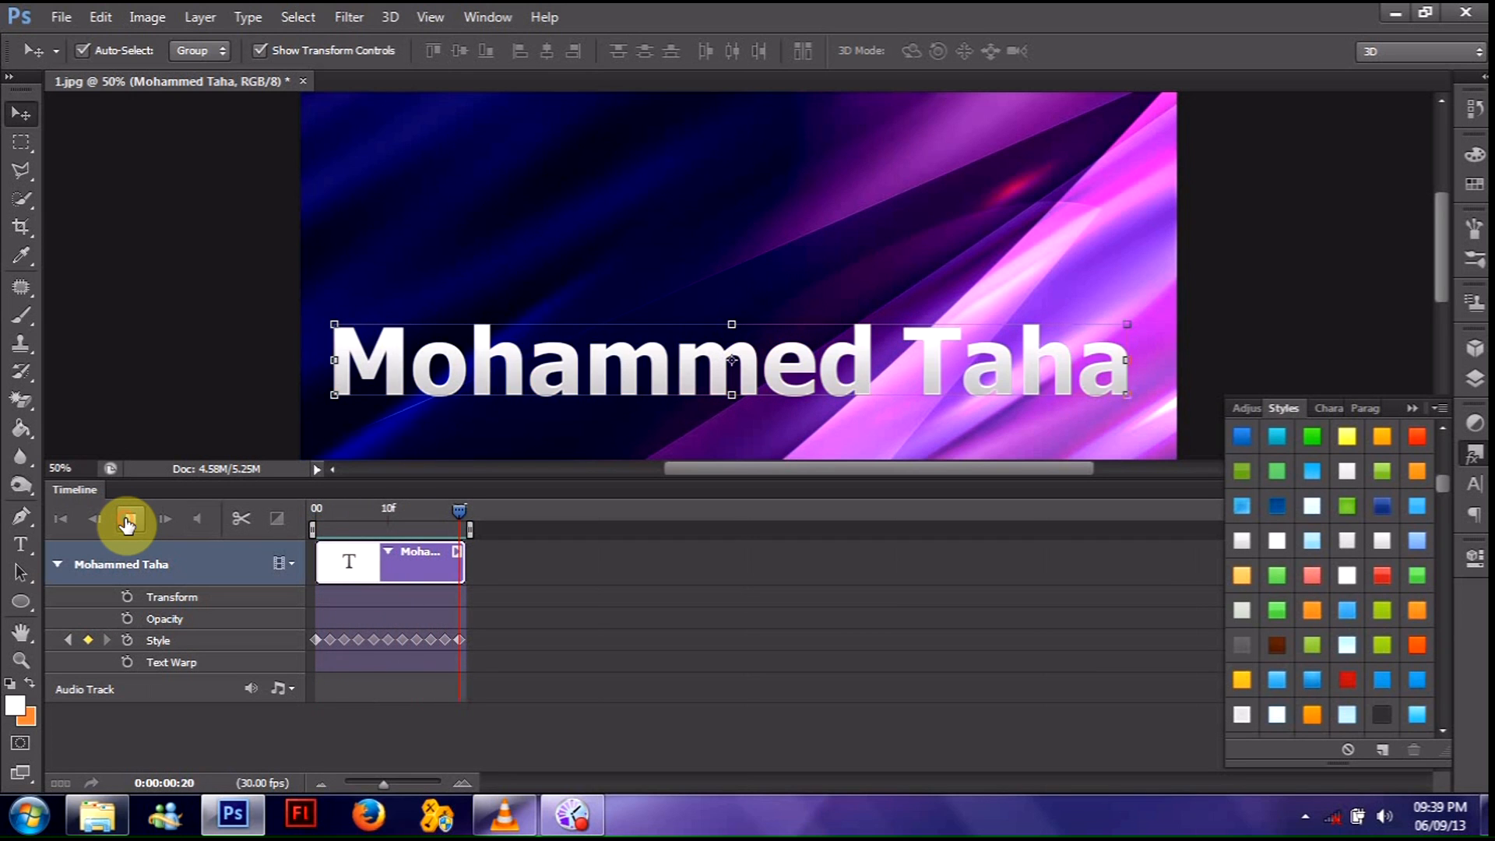
drag(407, 513, 324, 517)
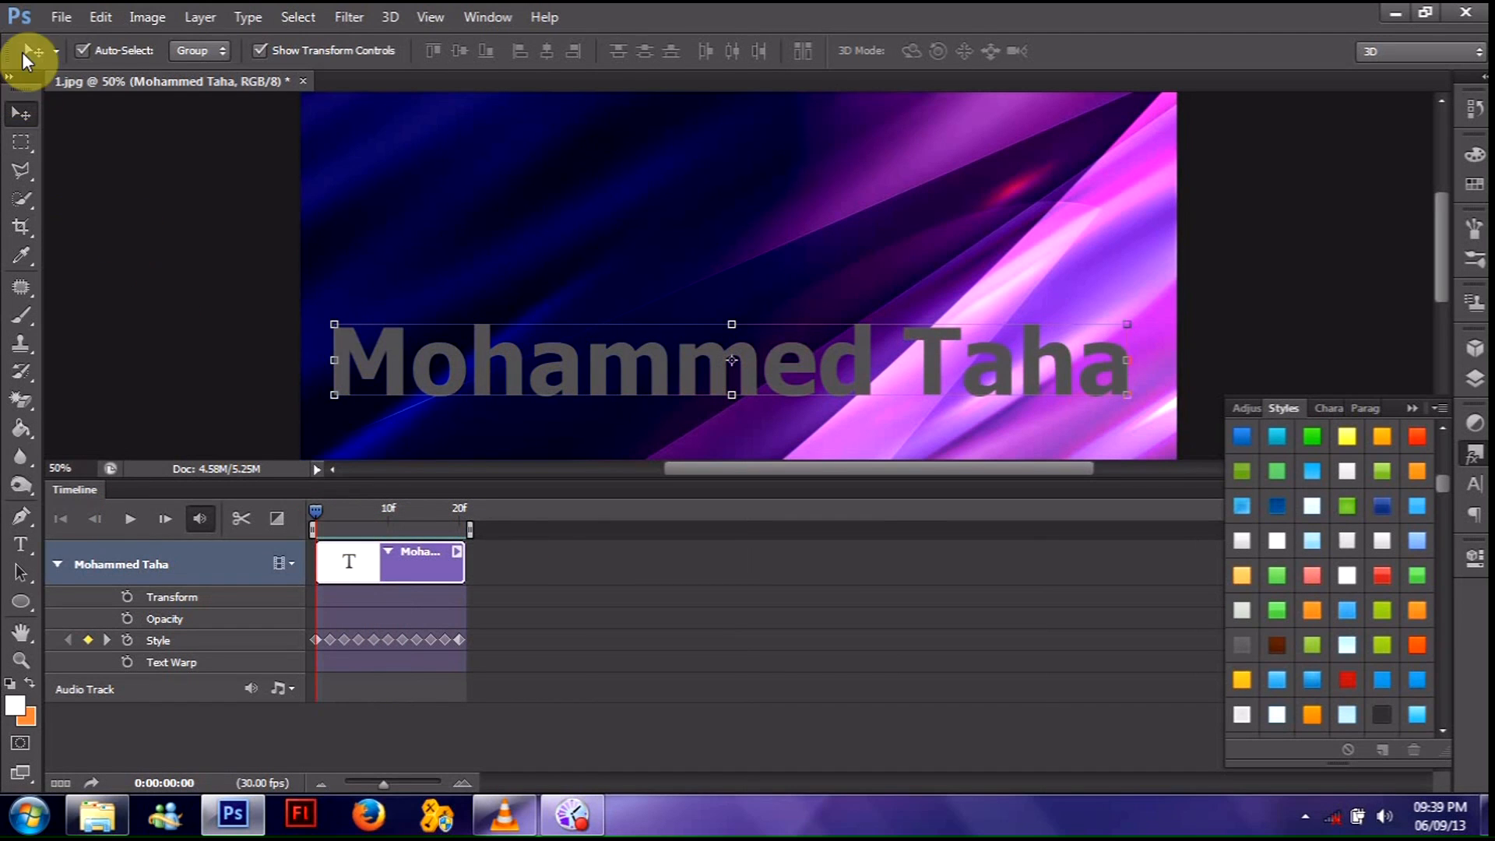
- Open Save for Web, bring the text into the preview and choose GIF as the file format
click(57, 17)
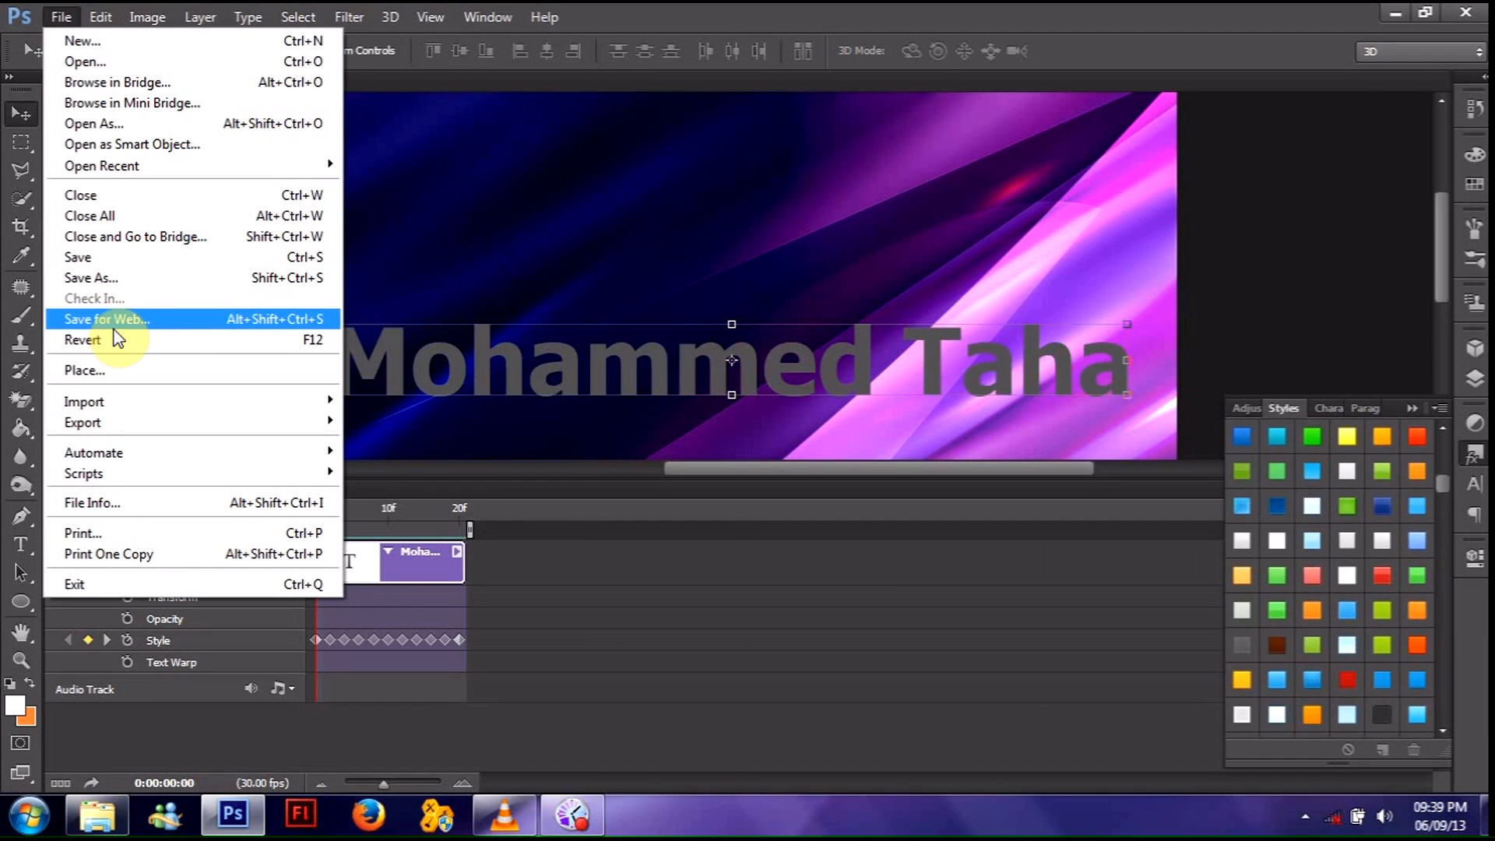
click(318, 327)
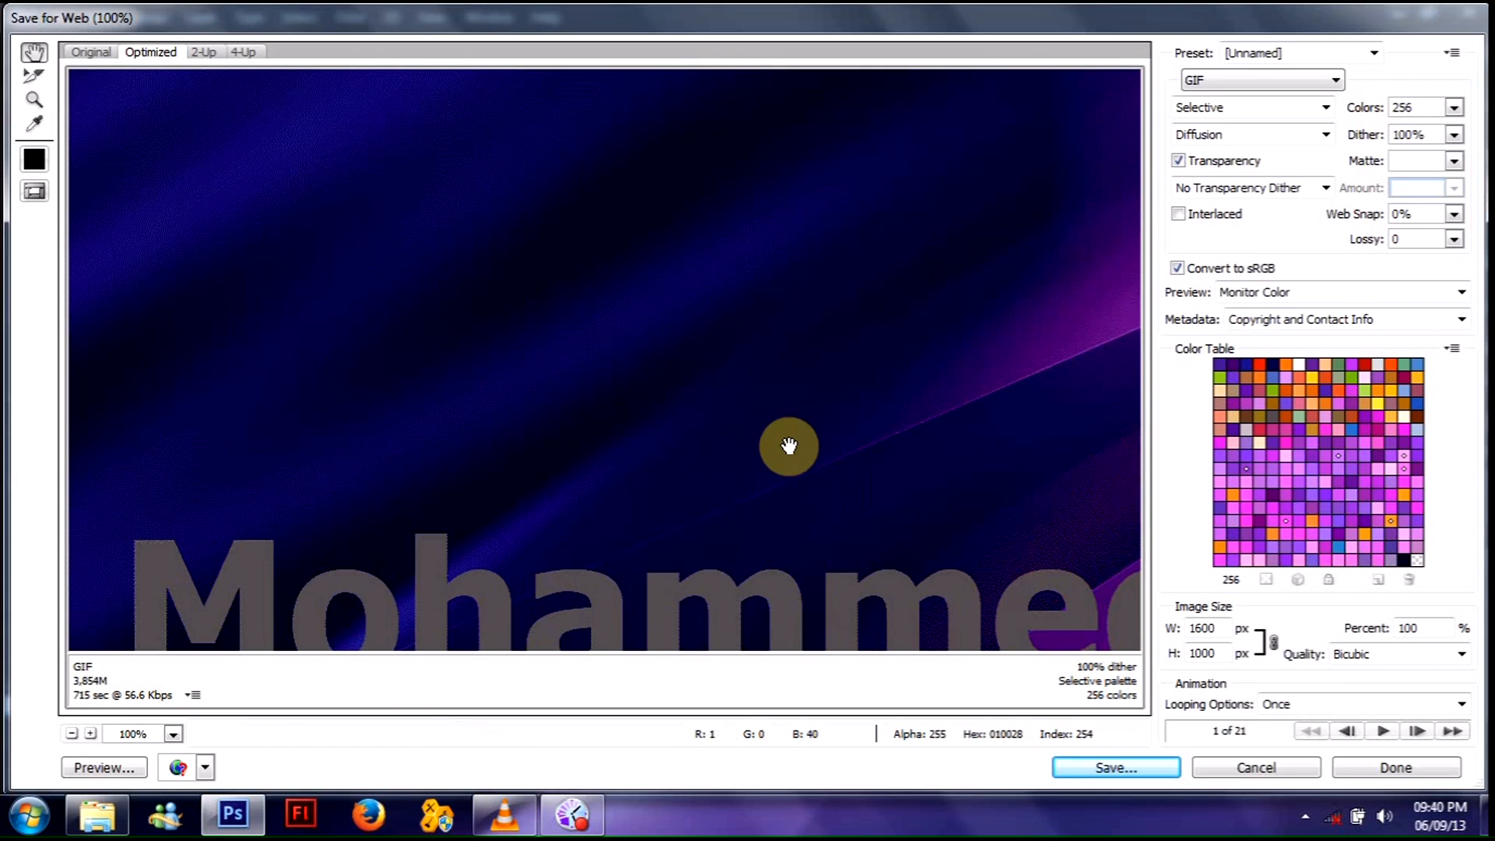
drag(850, 568, 751, 407)
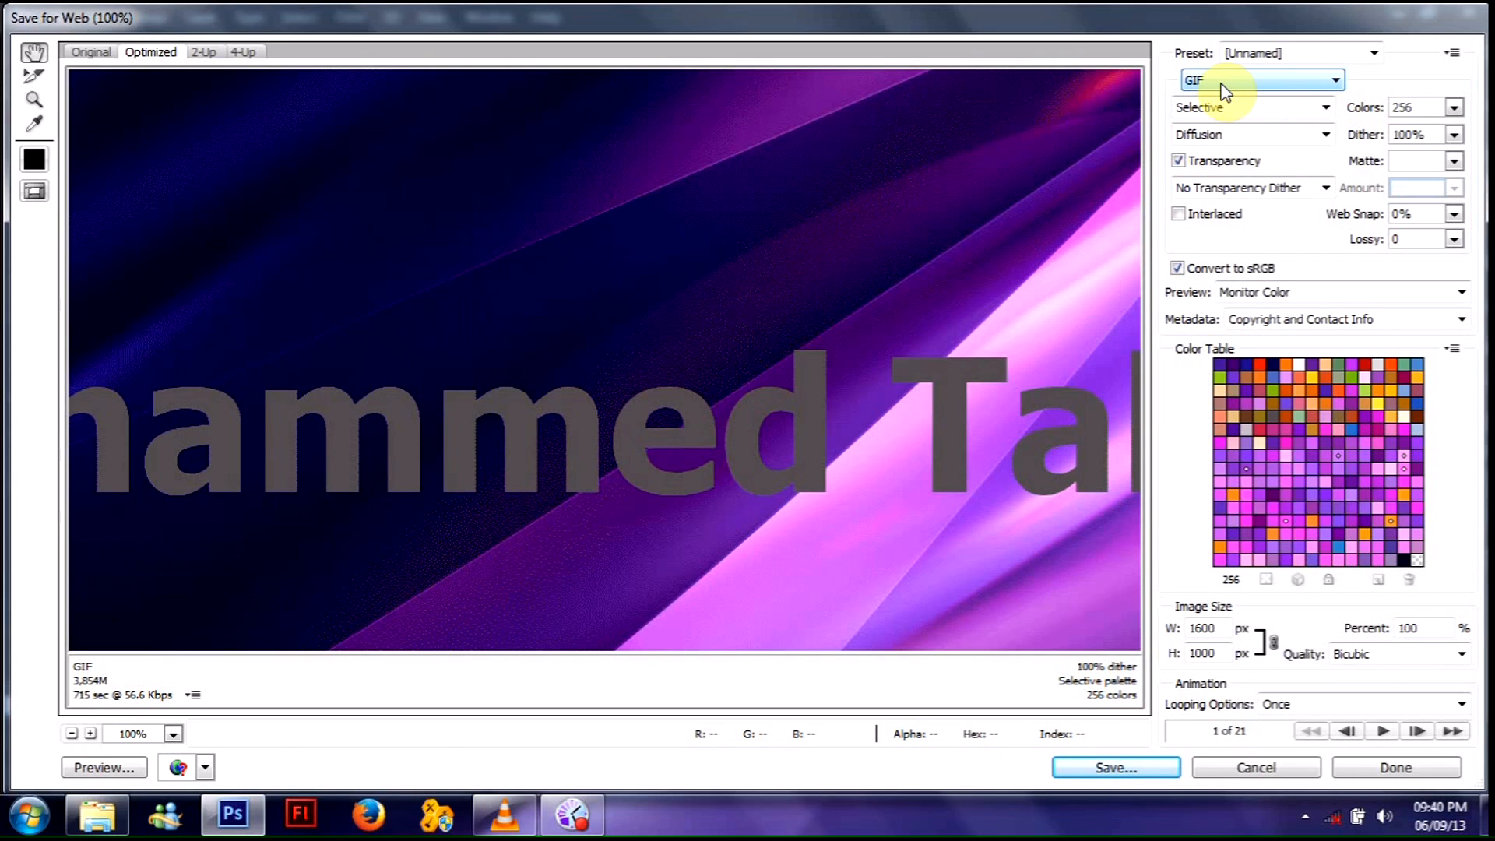
click(1225, 88)
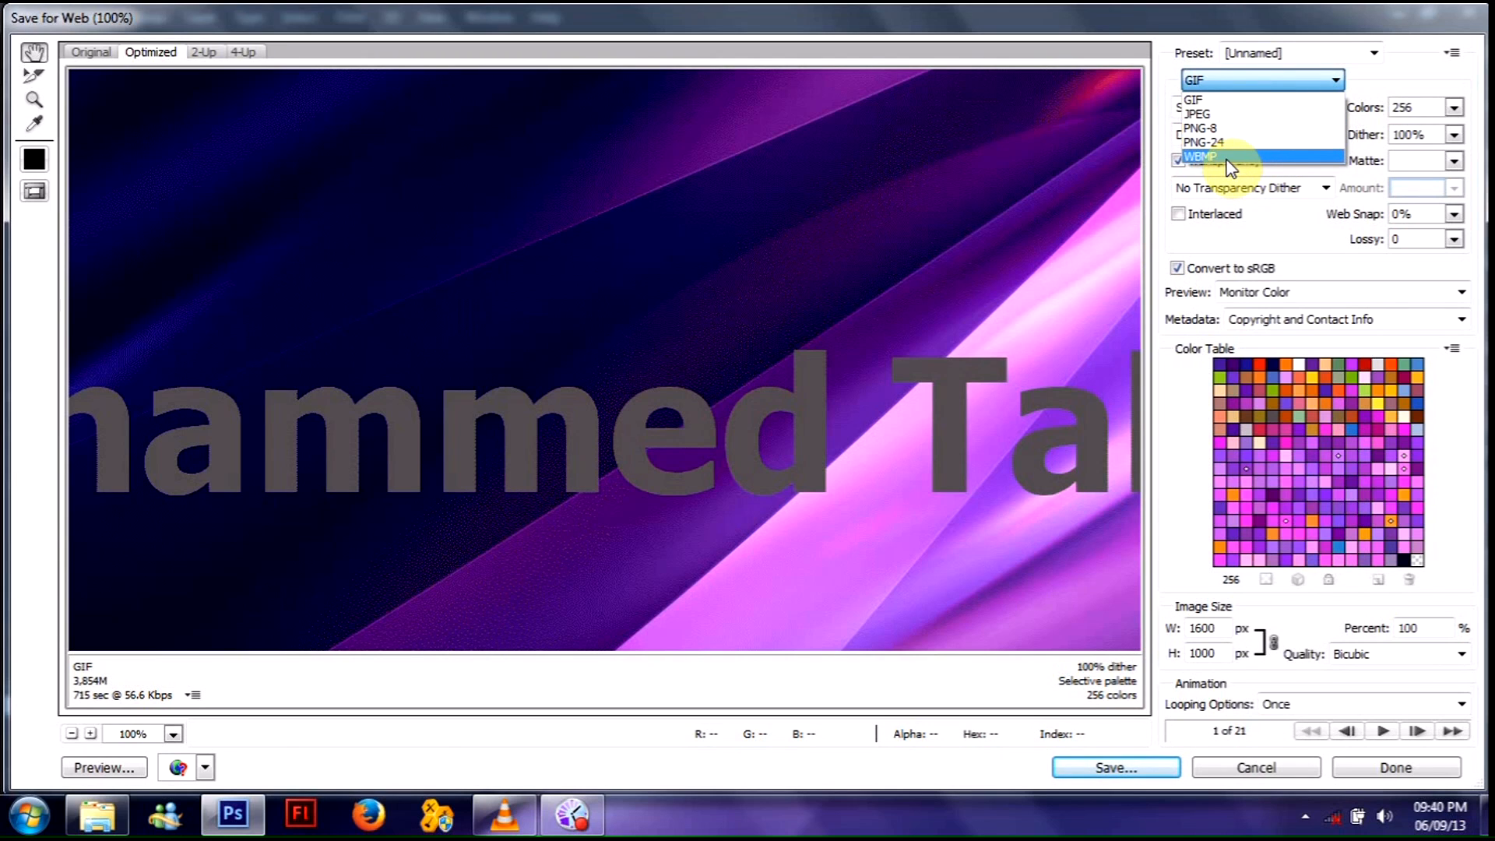
click(1212, 101)
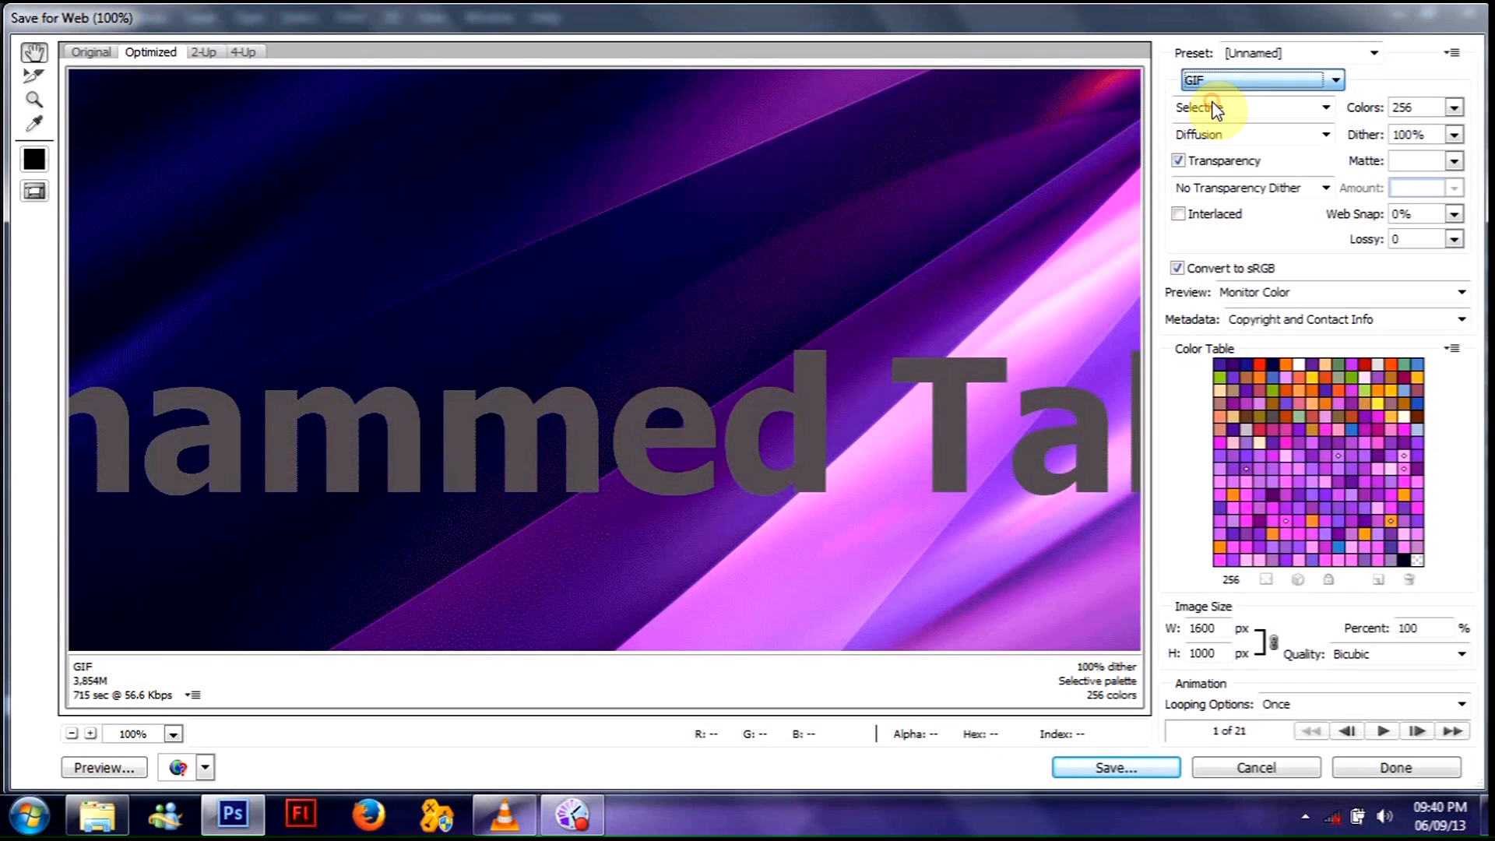
- Save the optimized GIF to the Desktop, using the person's name as the file name
click(1131, 767)
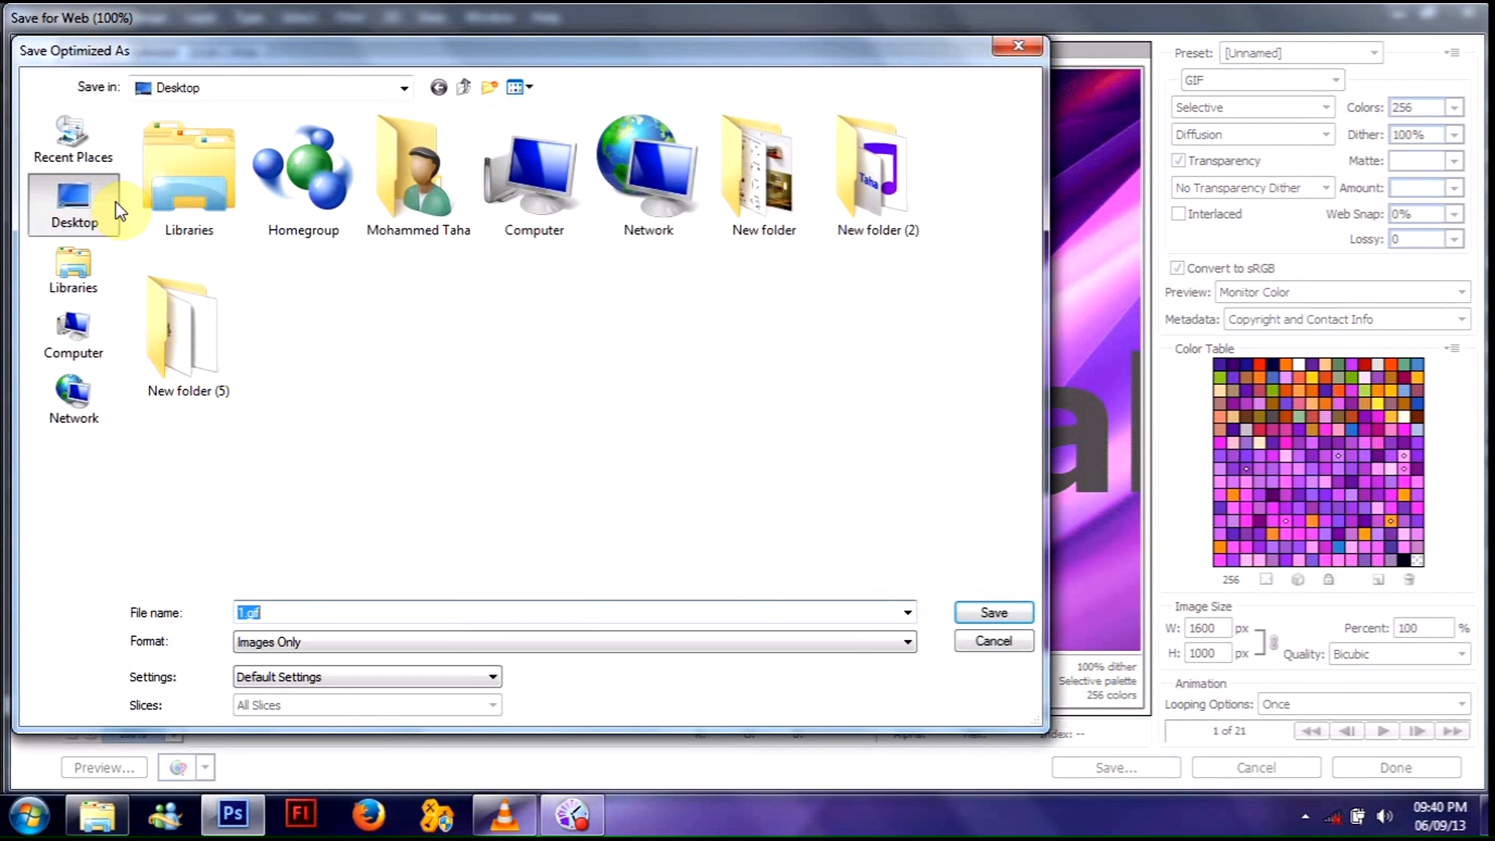
click(117, 209)
key(Home)
click(978, 618)
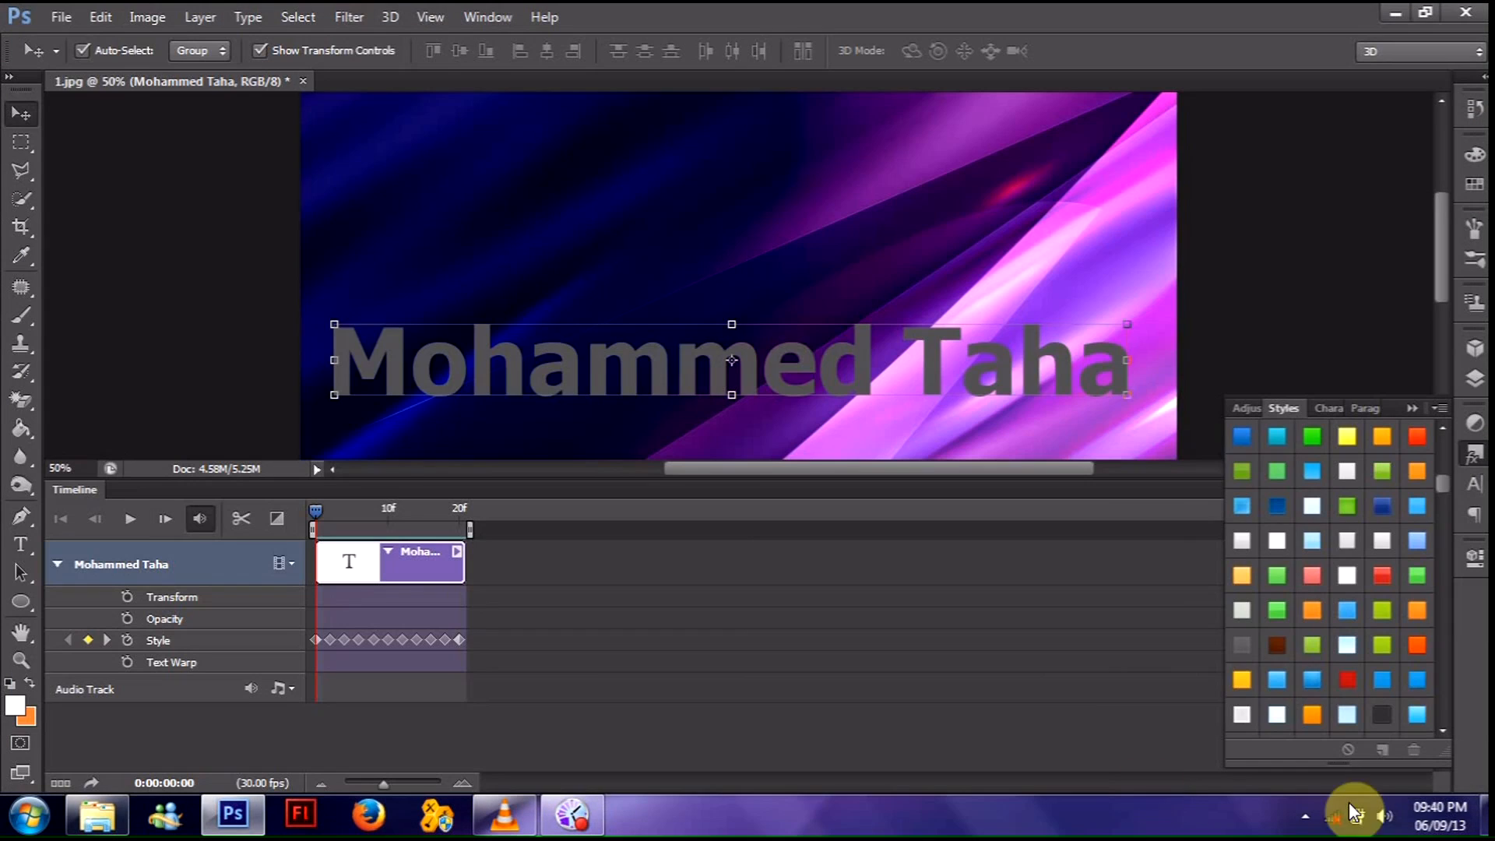
- Show the desktop and open the exported GIF in a maximized Internet Explorer window
click(1488, 816)
click(385, 399)
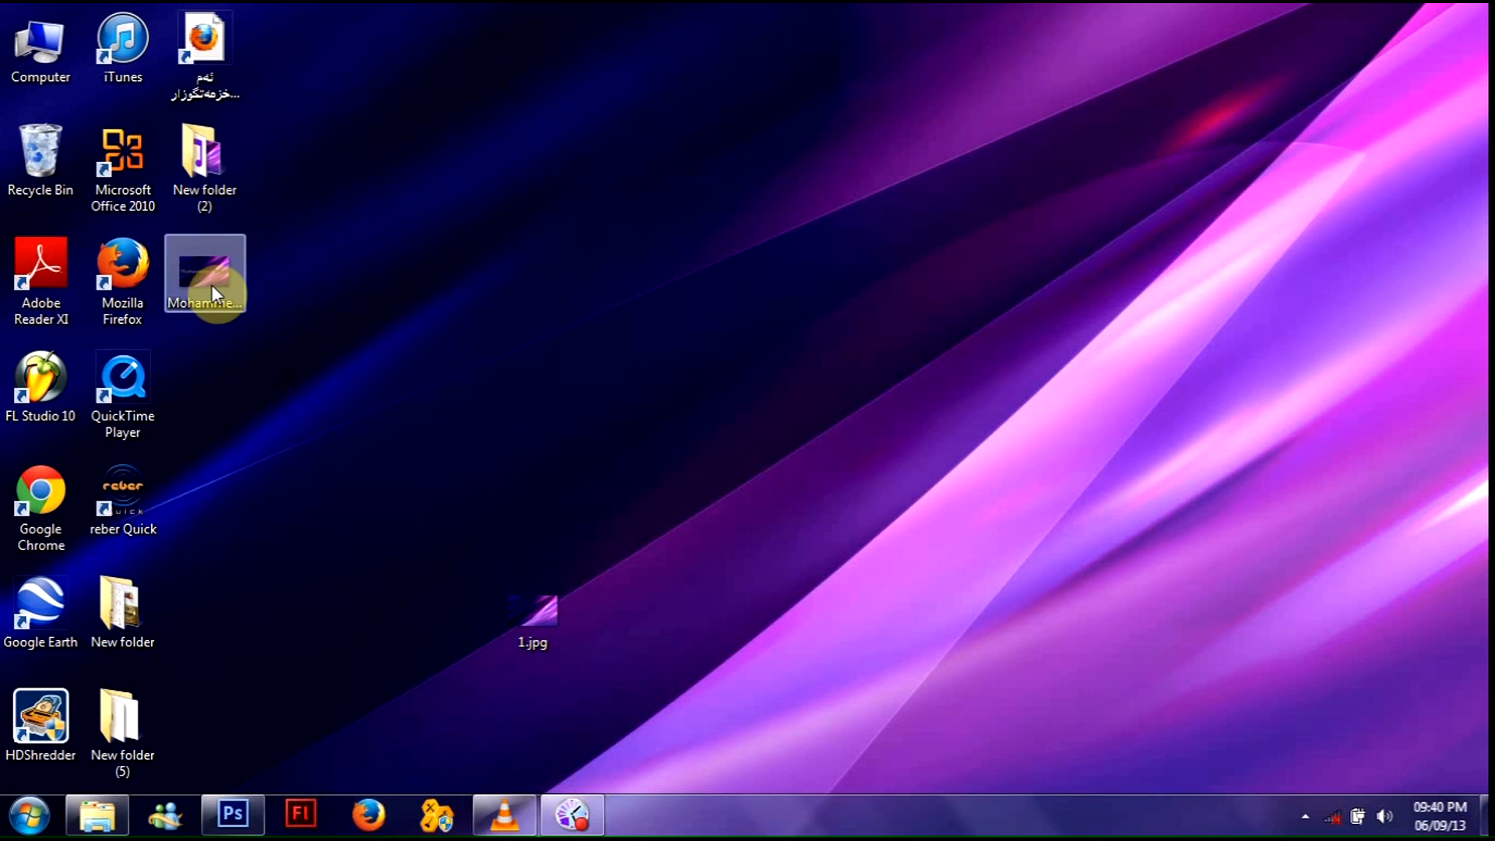
click(208, 280)
double_click(208, 279)
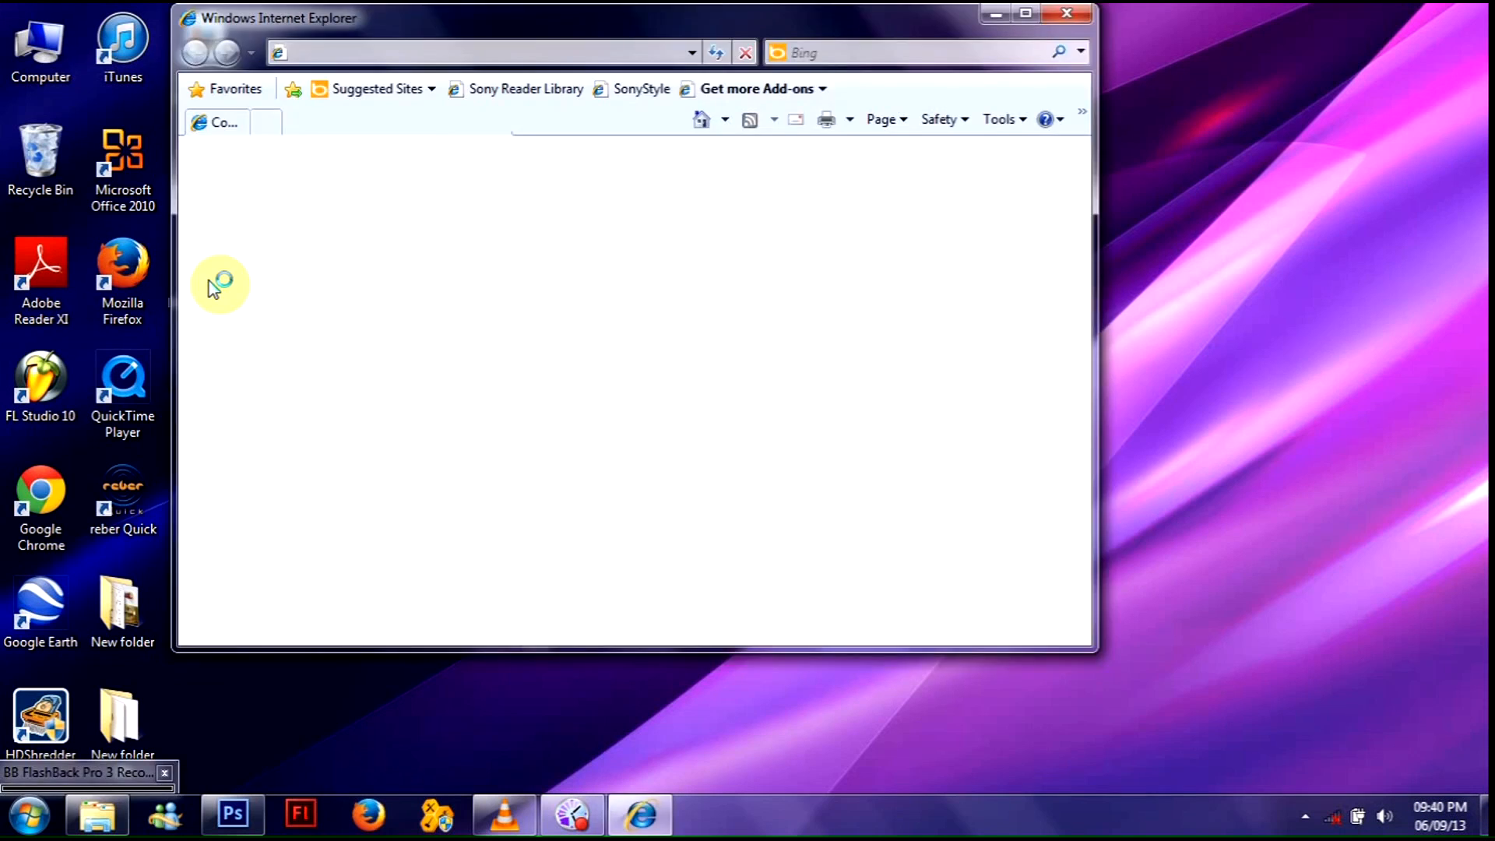
click(1026, 16)
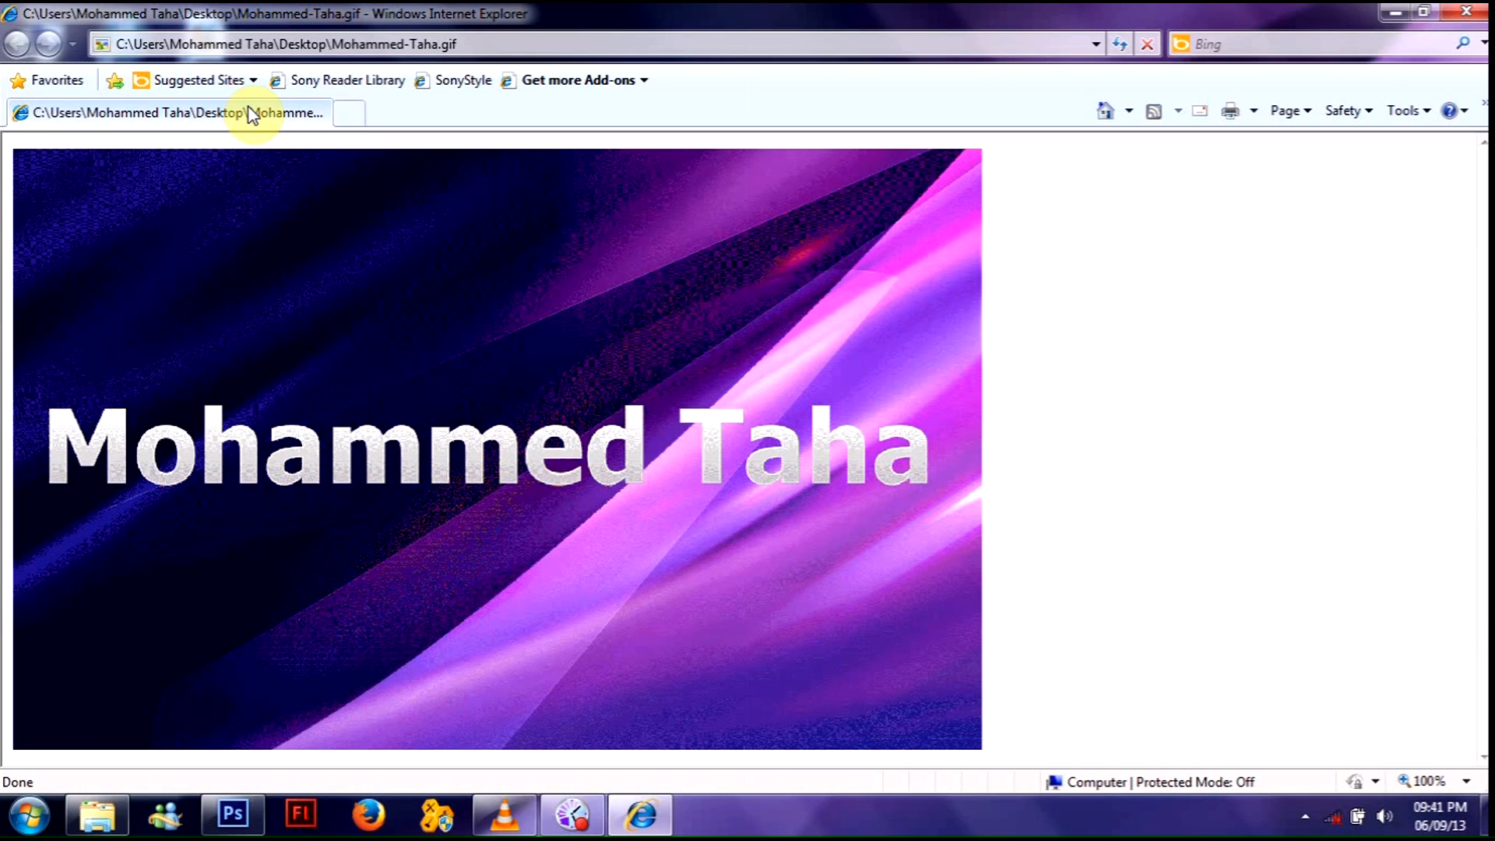
- Reload the GIF to replay its animation, and close the browser to return to Photoshop
click(246, 44)
key(Return)
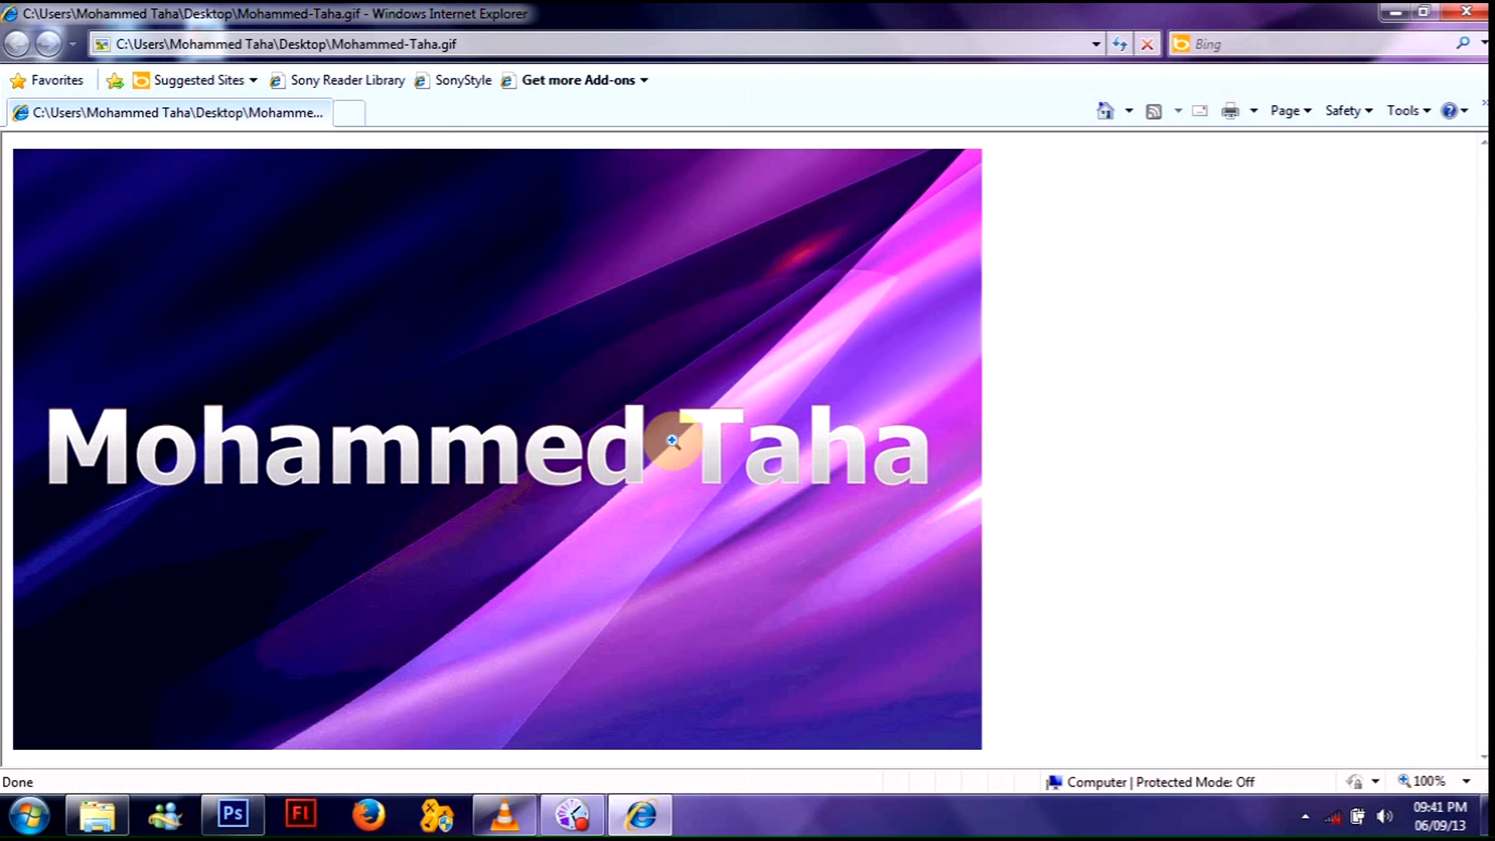
click(1474, 22)
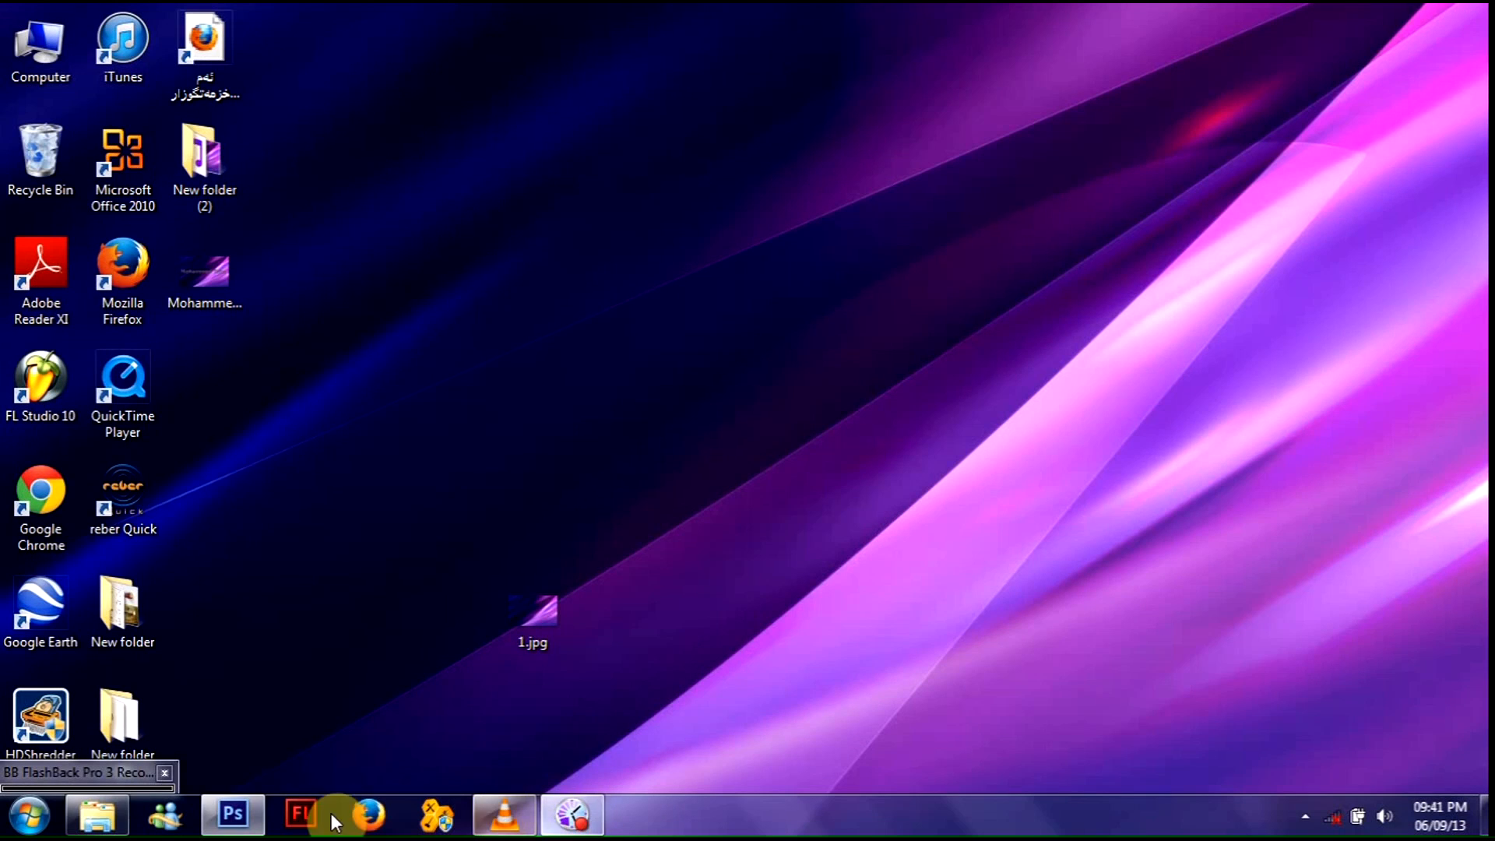
click(257, 818)
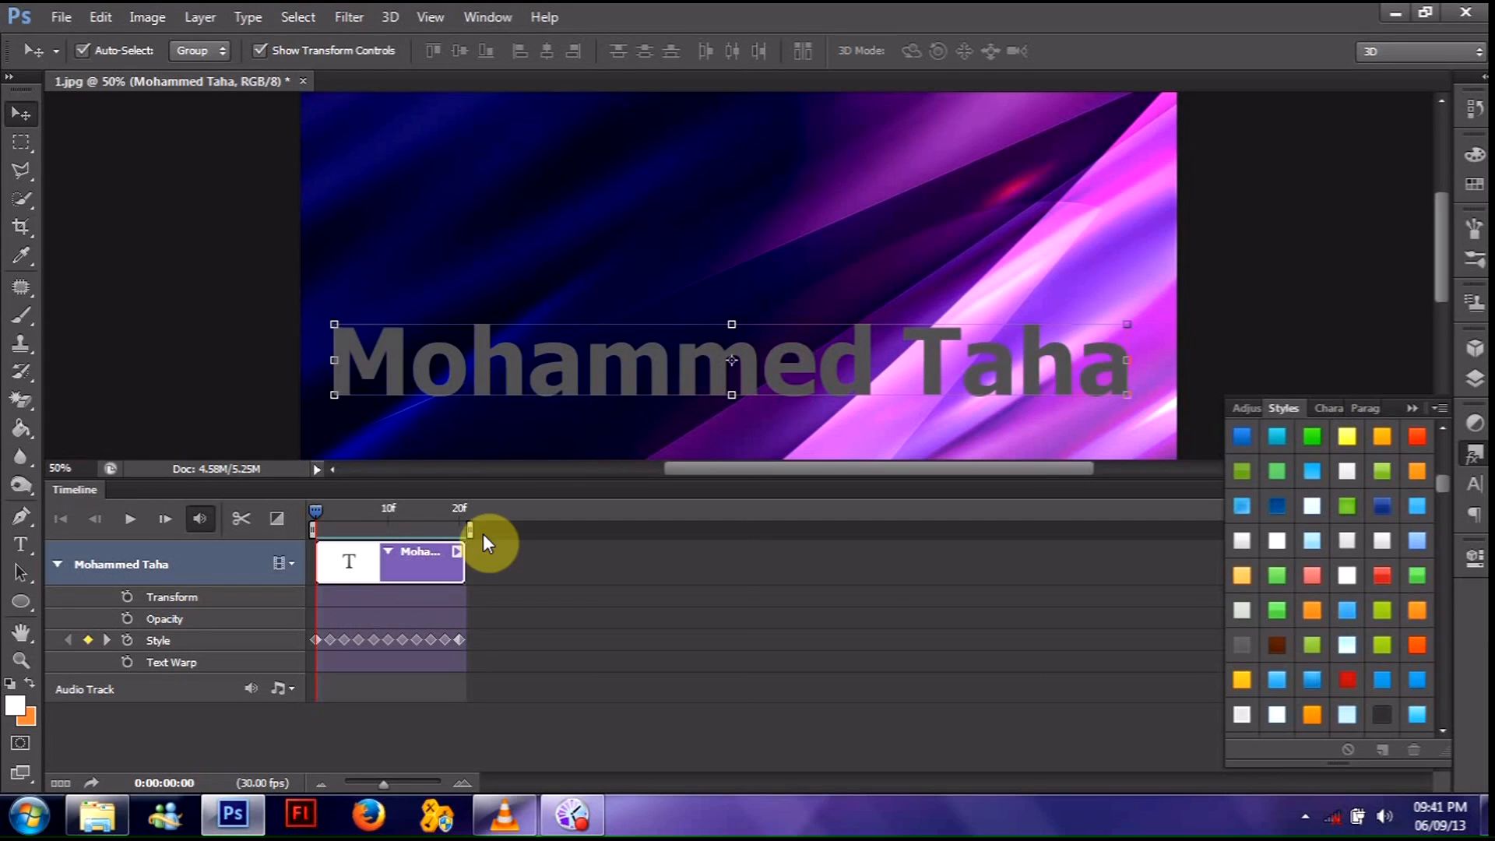